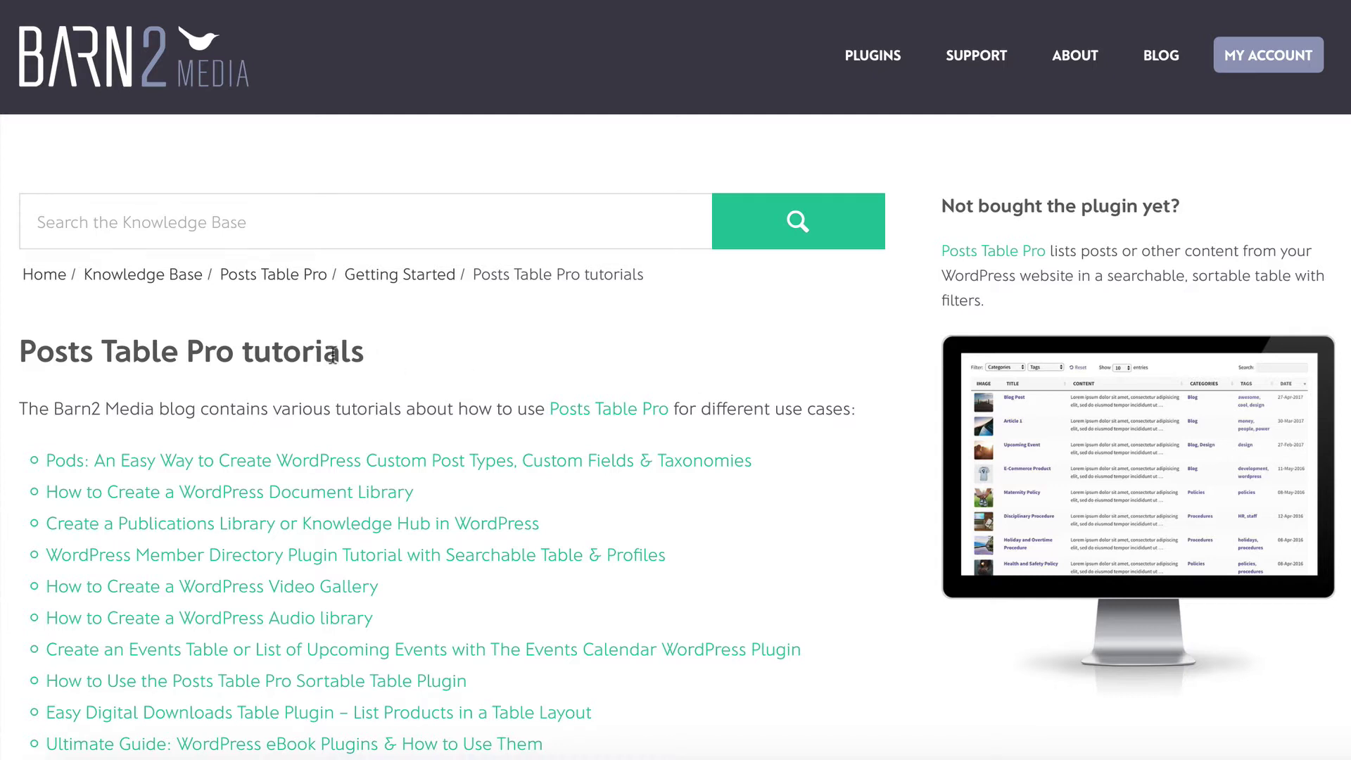
- Review the list of tutorial links in the published Posts Table Pro tutorials article
scroll(346, 422, down, 2)
scroll(346, 422, down, 3)
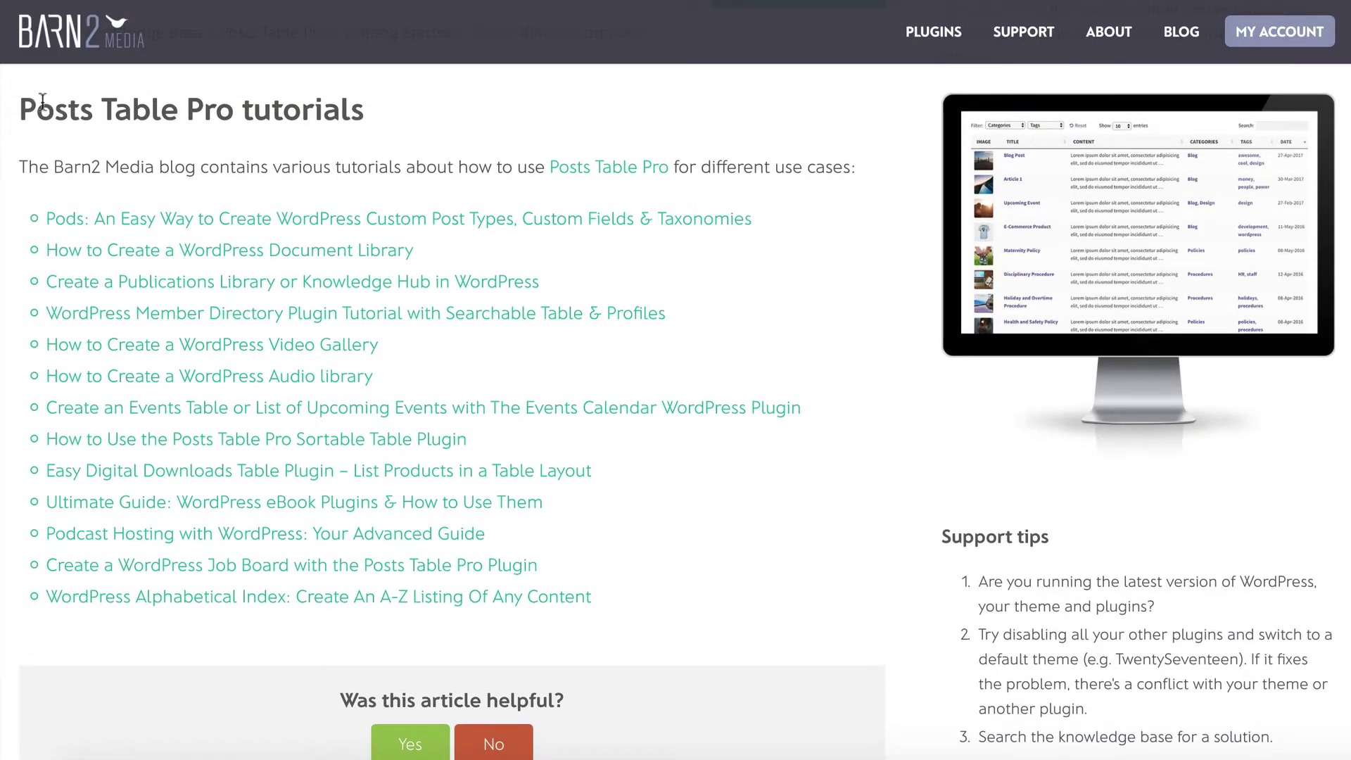
drag(20, 105, 227, 110)
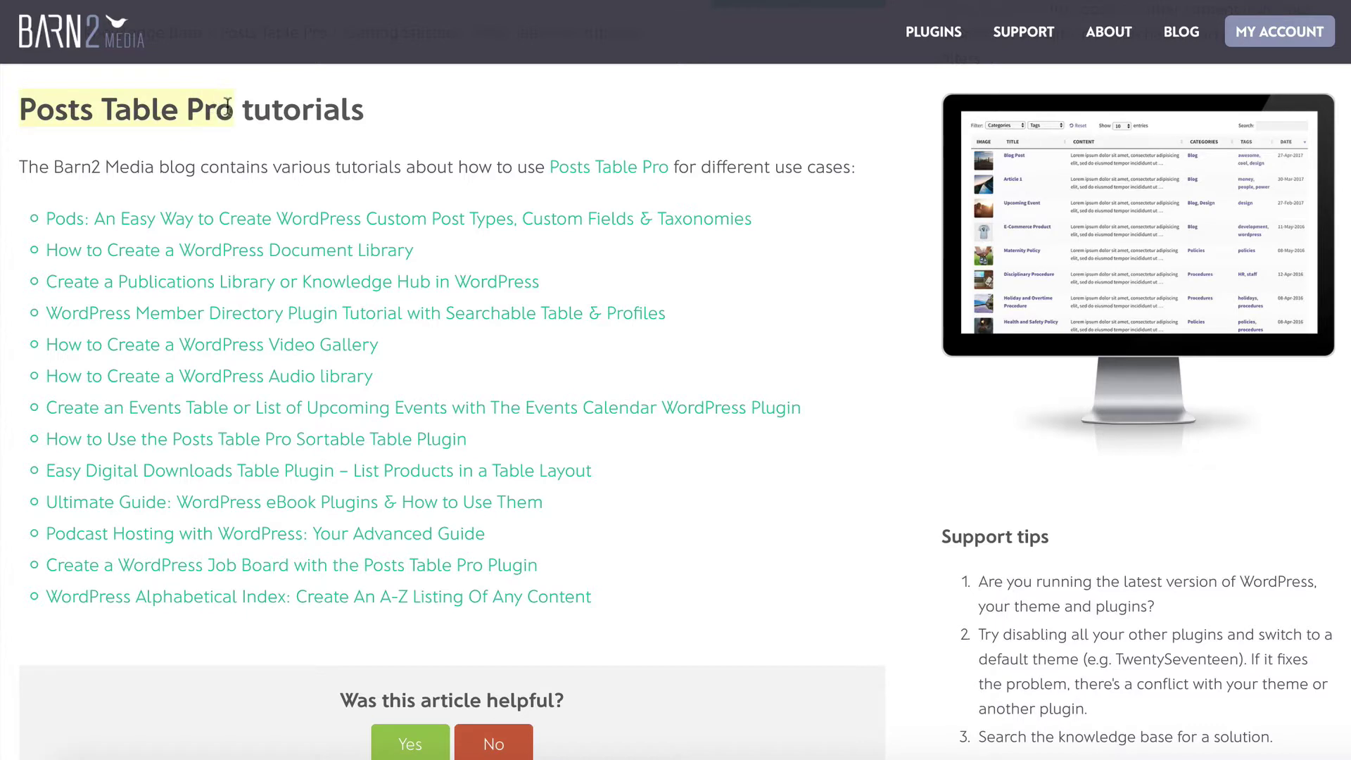
double_click(301, 110)
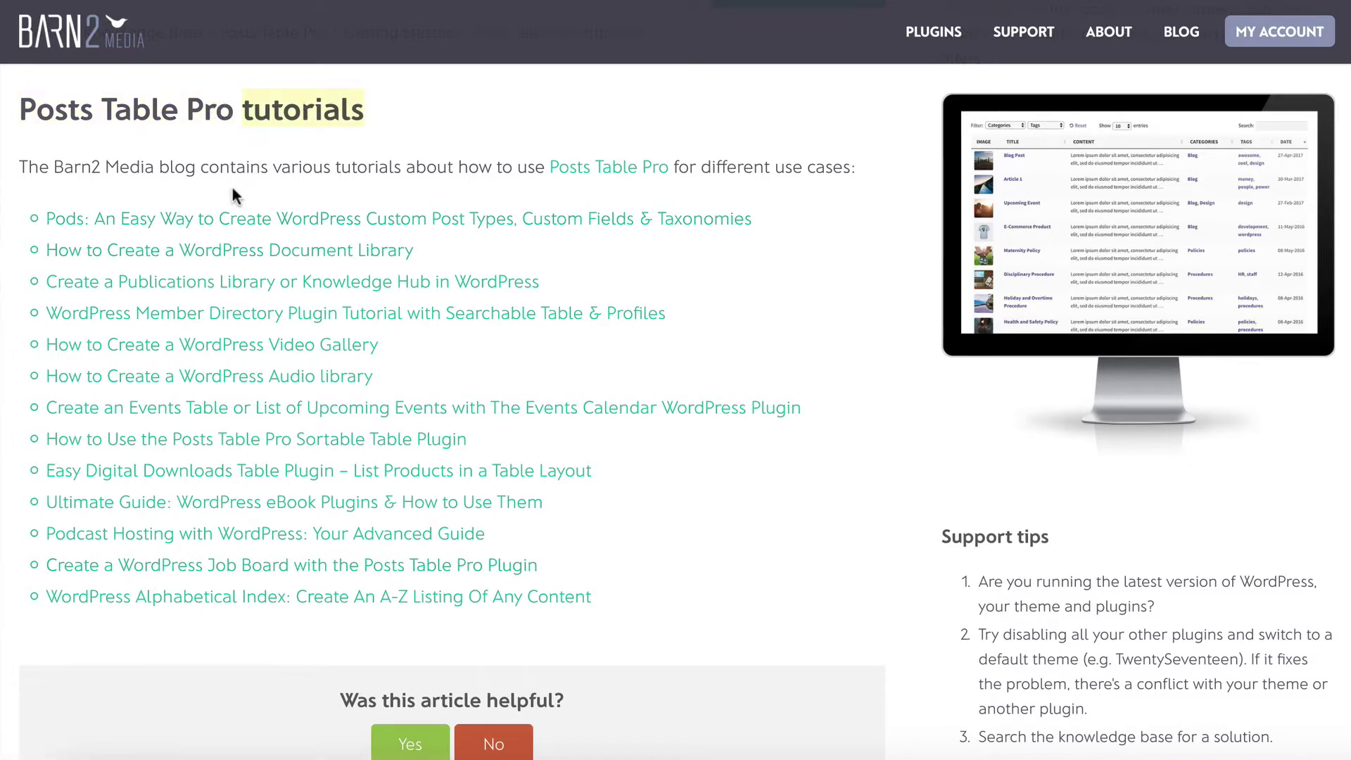
click(247, 172)
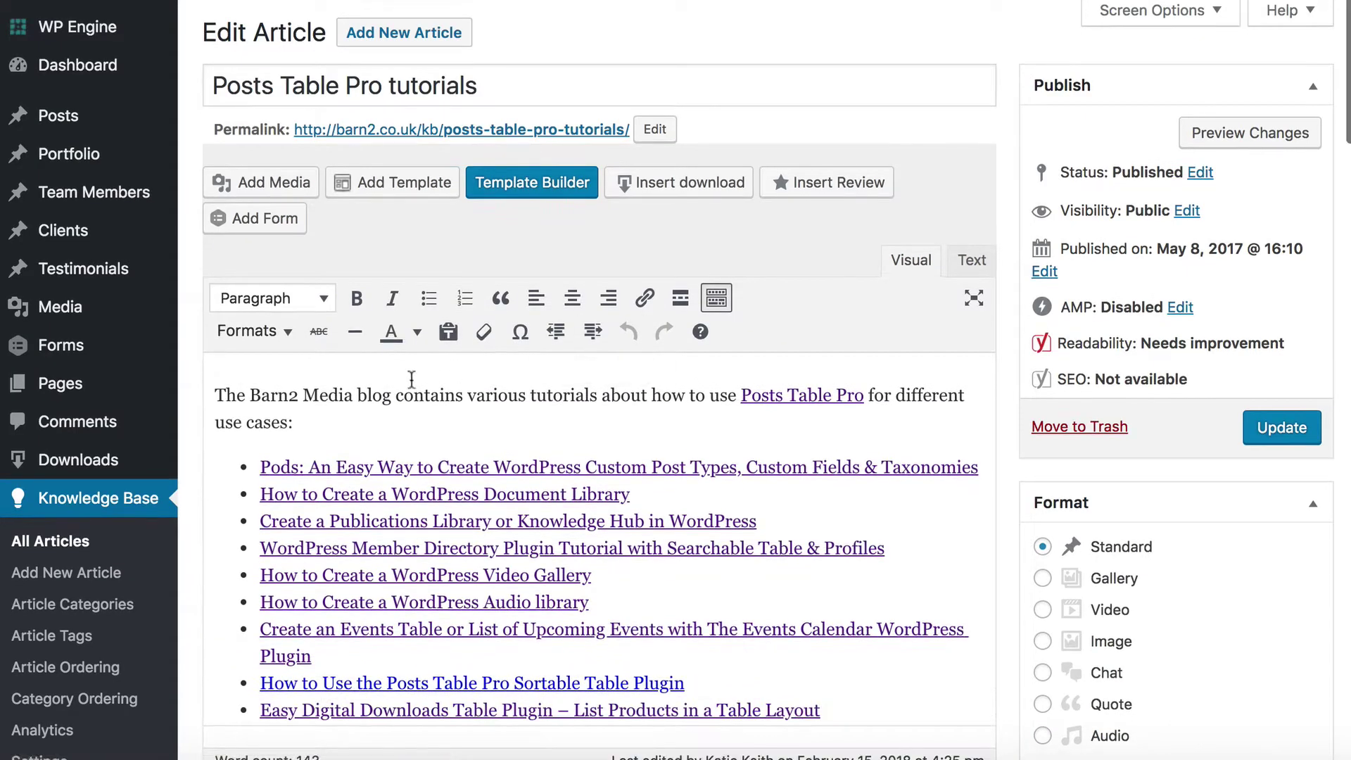
- Start the shortcode [posts_table category="ptp-article" on a new line below the article's introductory paragraph
click(349, 422)
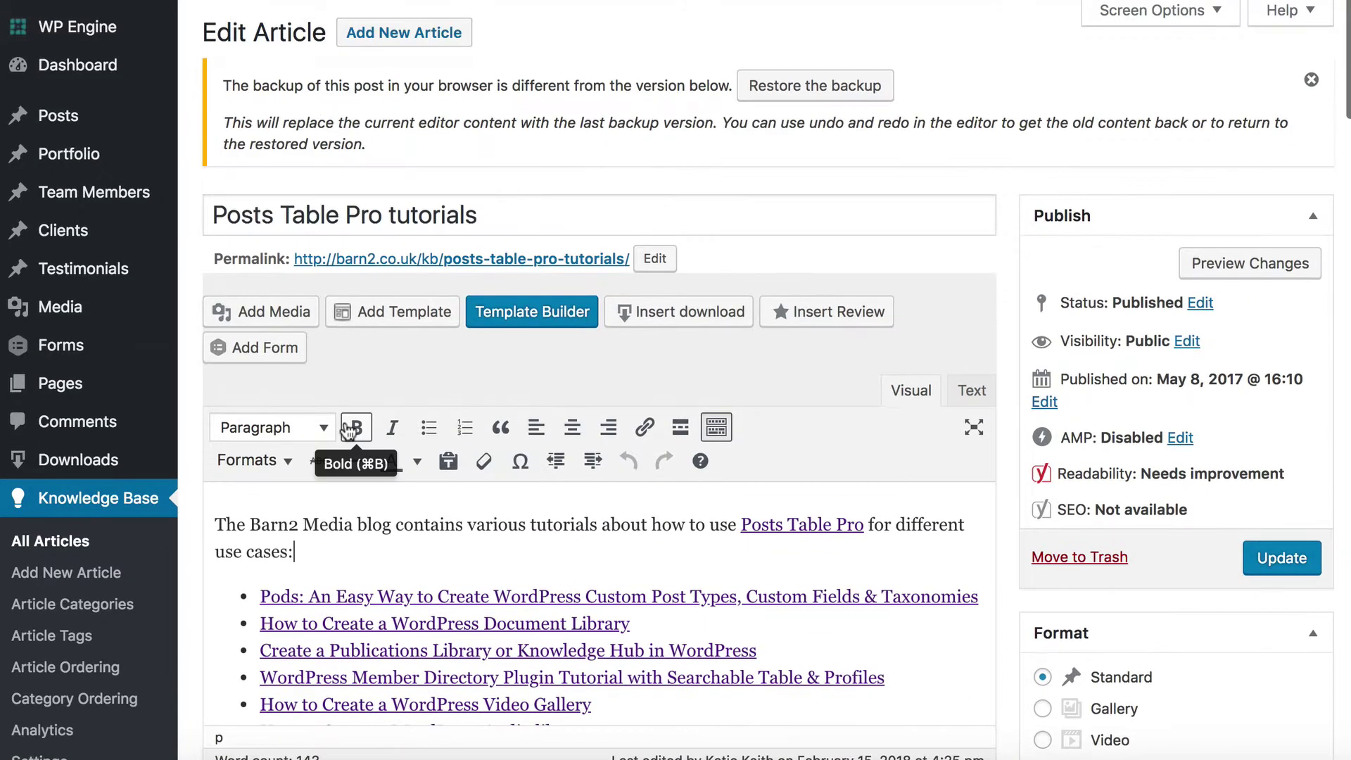
click(355, 460)
scroll(355, 461, down, 5)
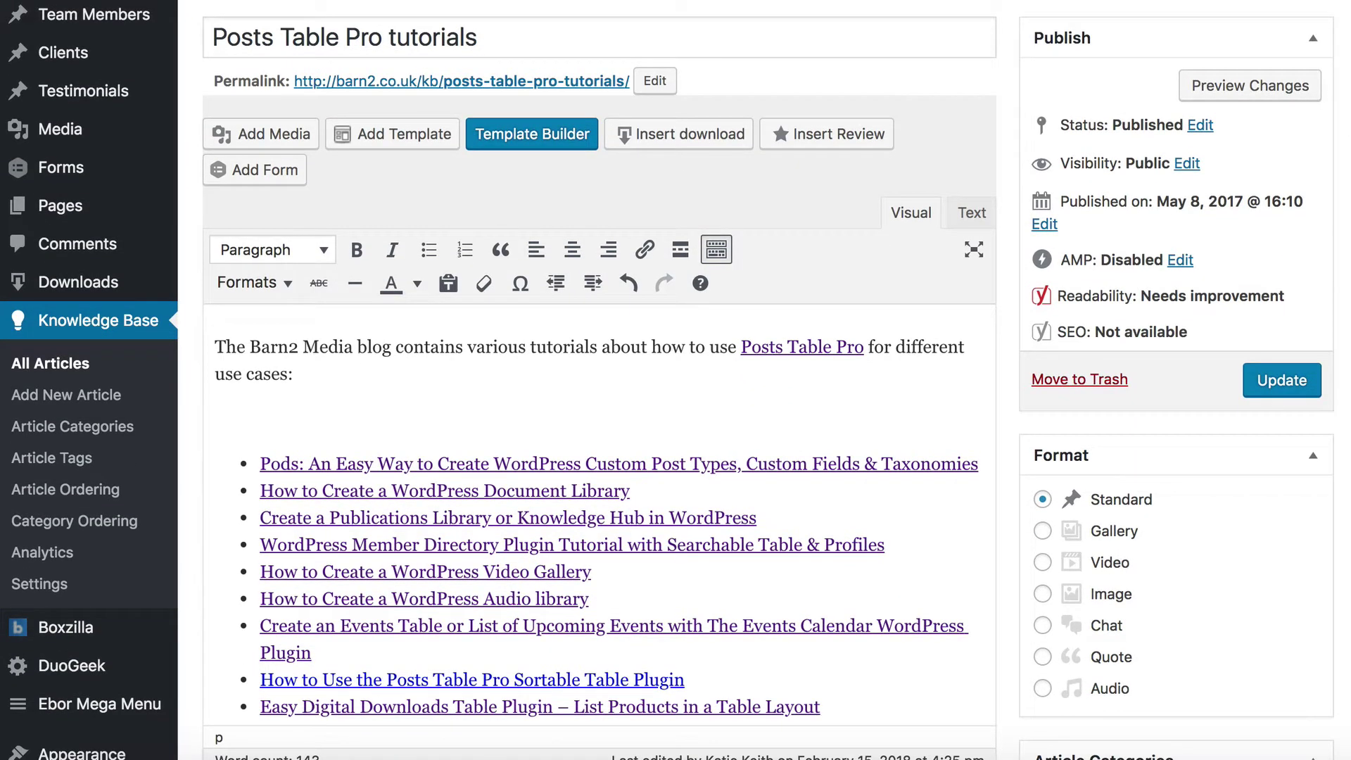
text([)
text(posts_table)
text(catego)
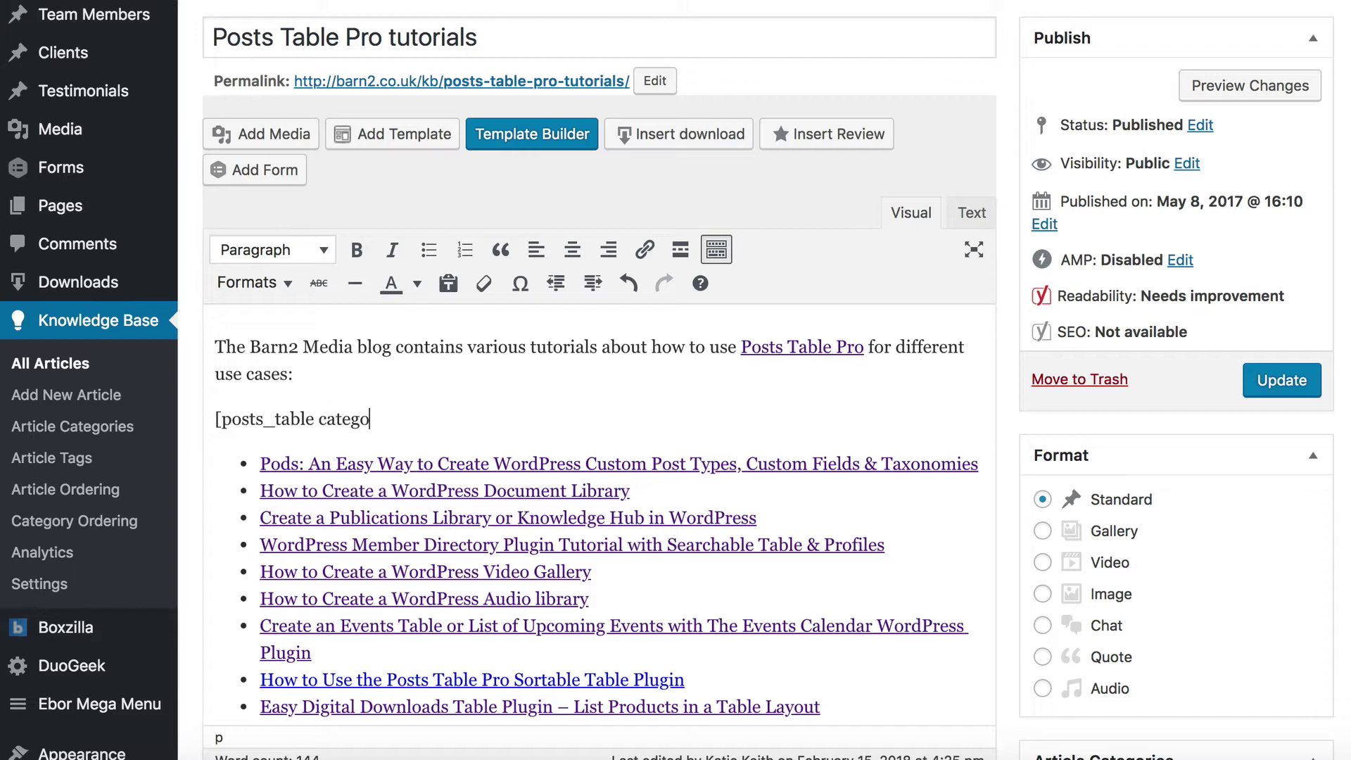
text(ry="ptp-artic)
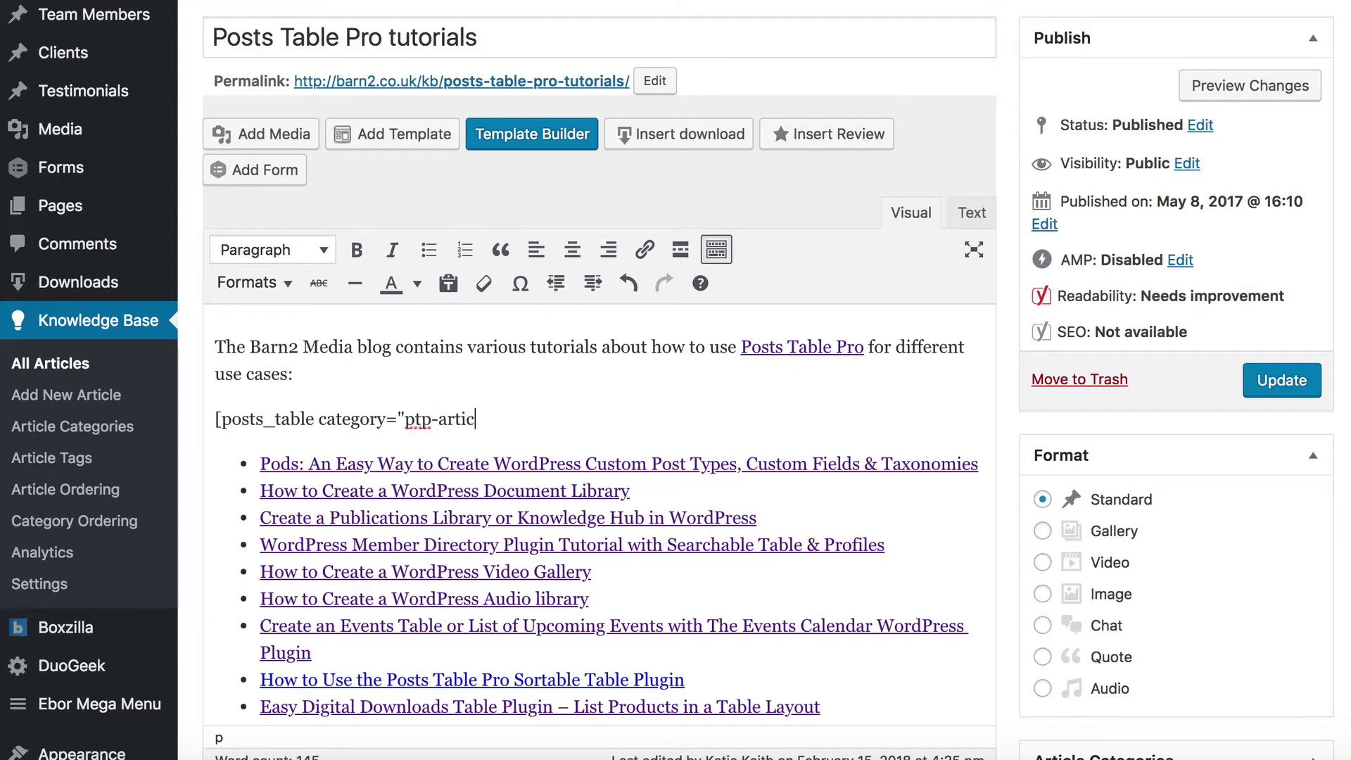
text(le")
- Add tag="tutorials" to the shortcode and correct its category value to ptp-articles
text(tag)
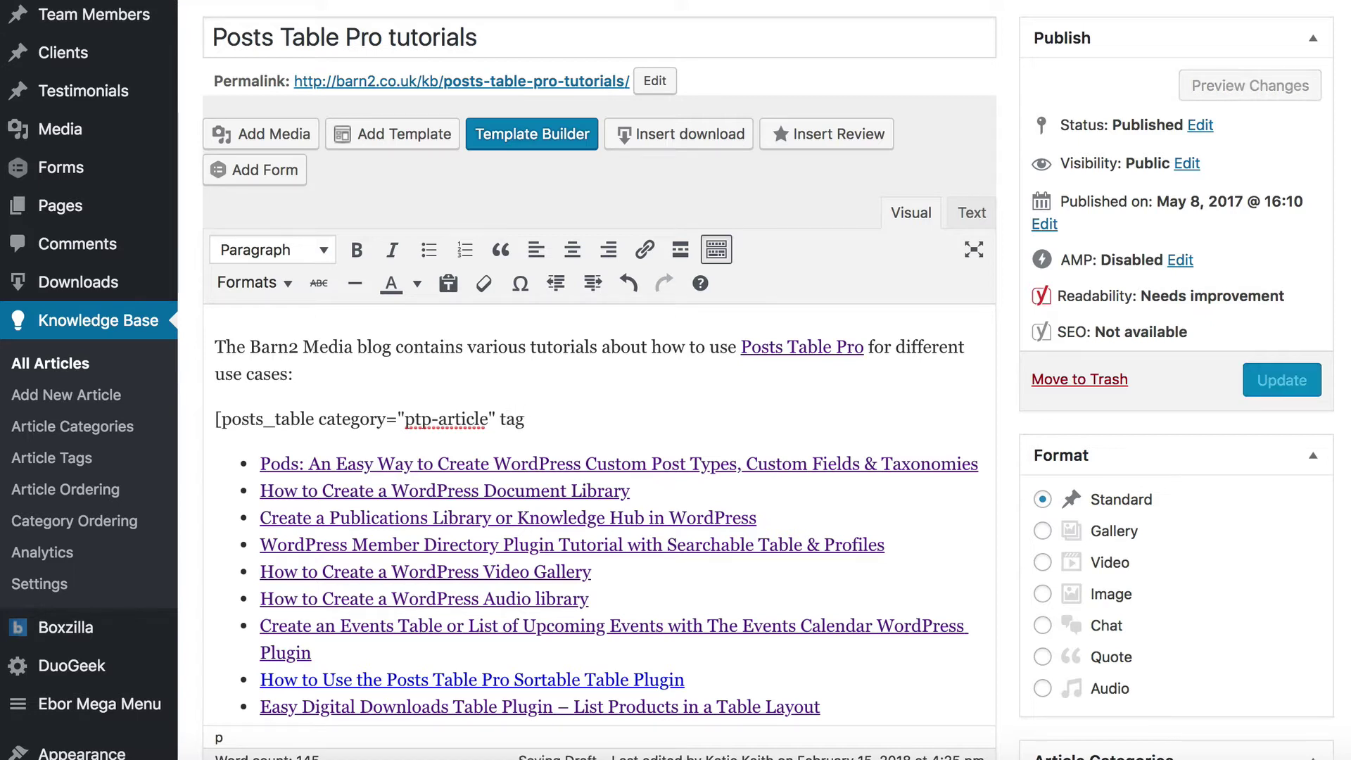
text(=")
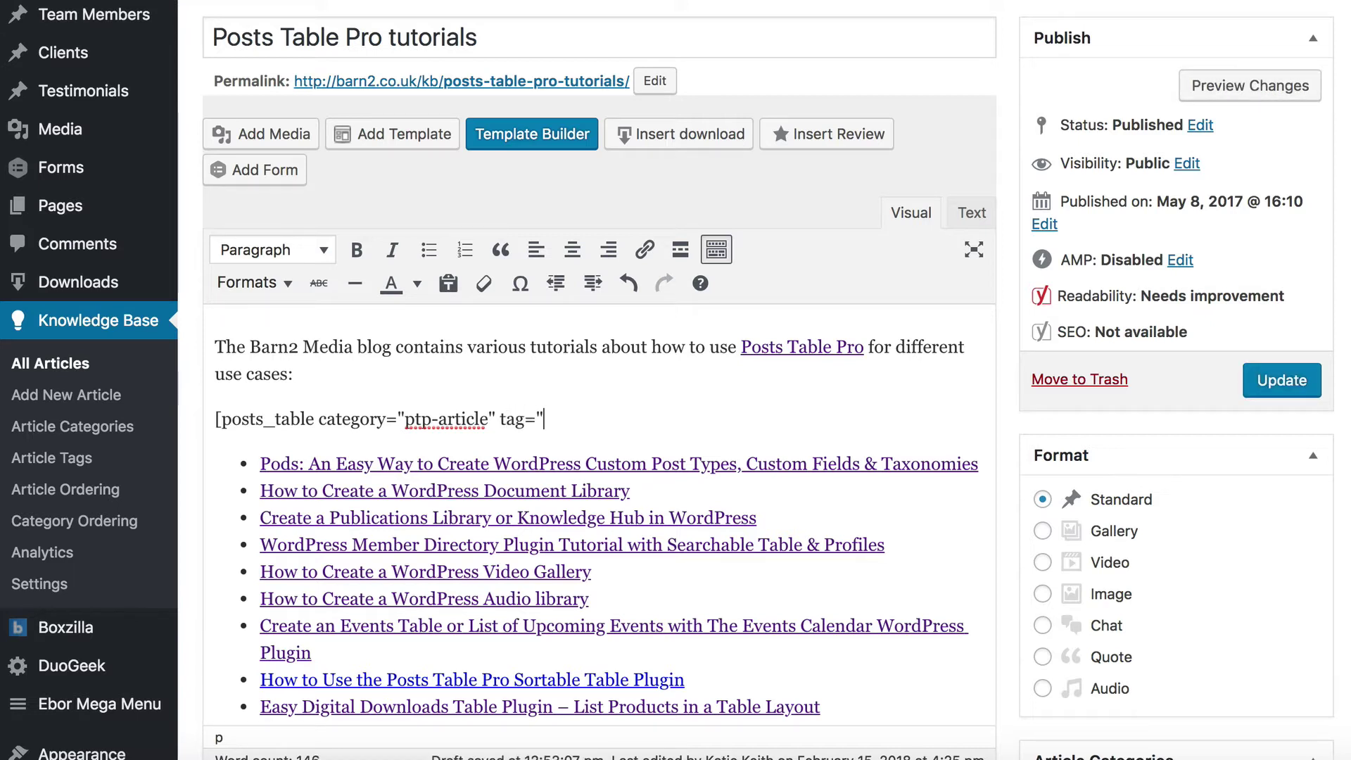
text(tutorials")
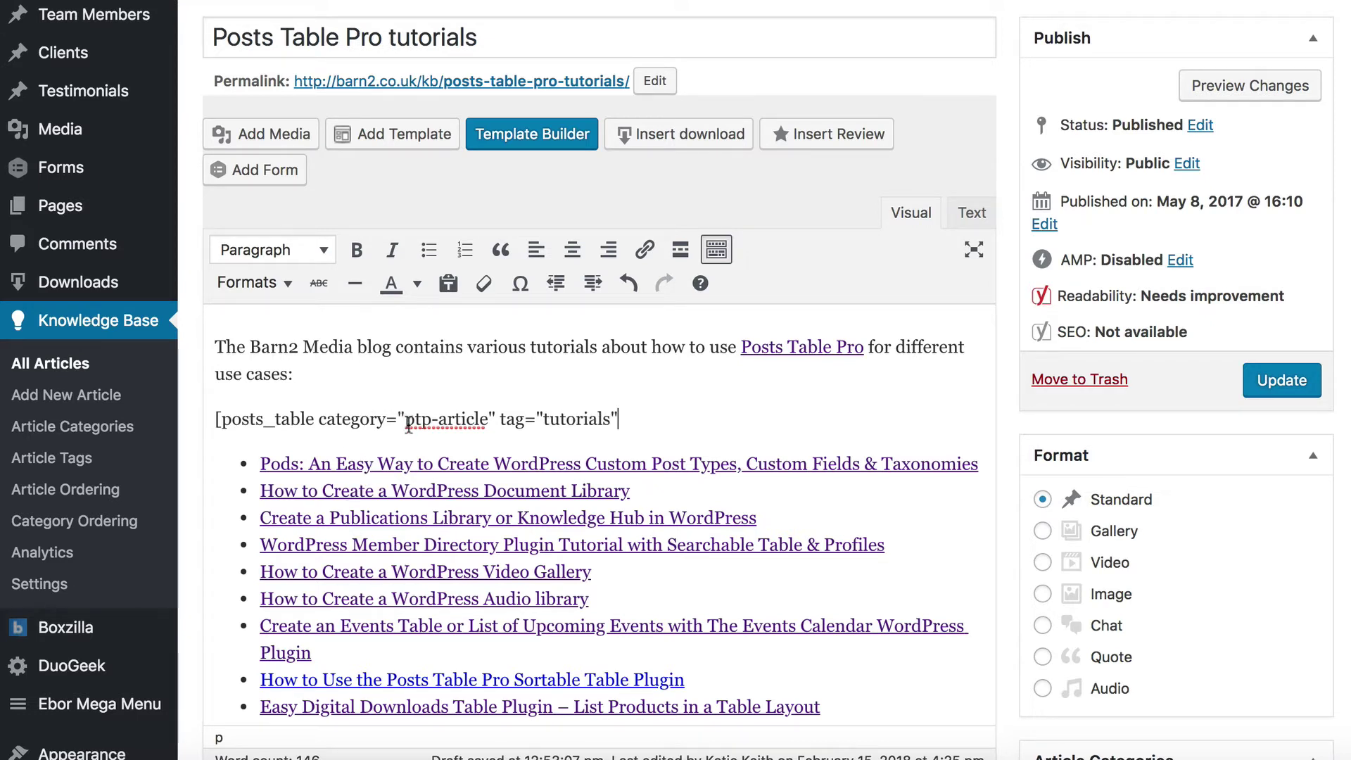
click(489, 416)
text(s)
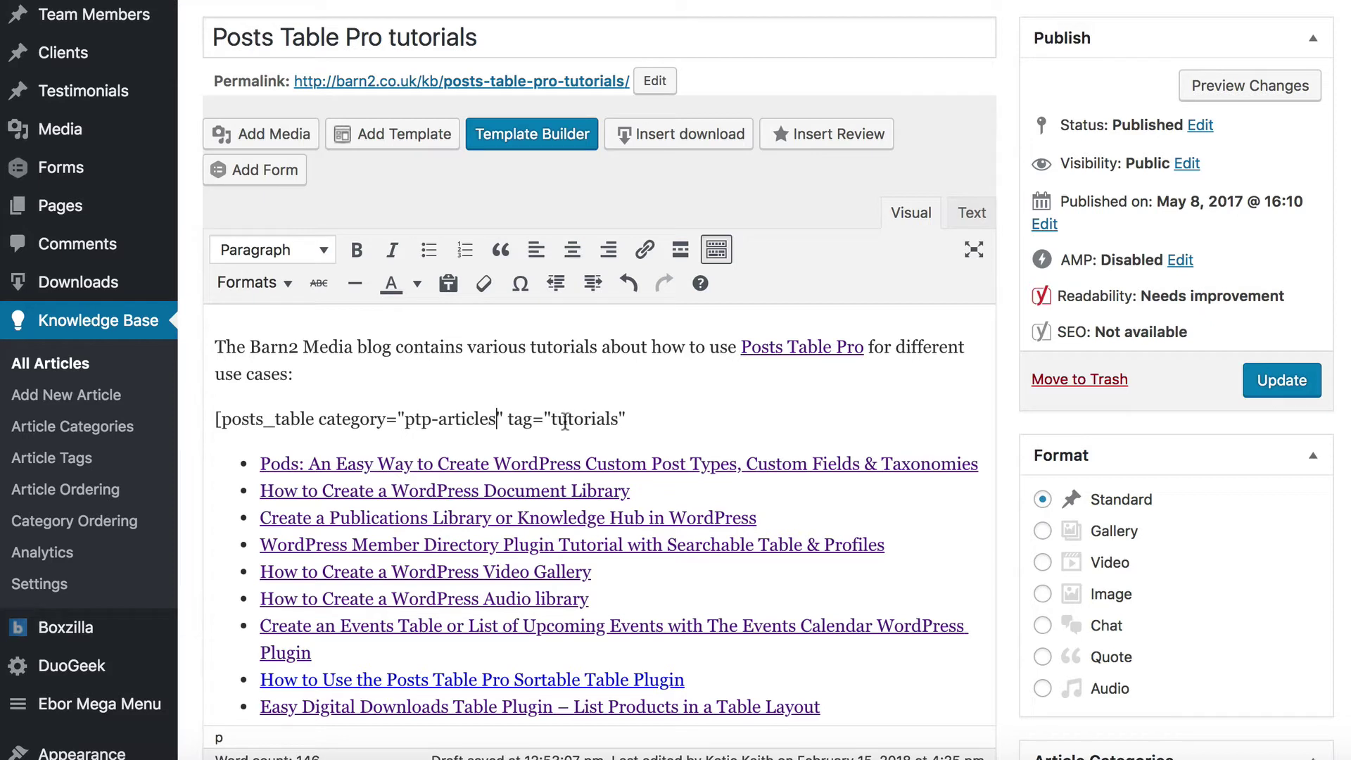
- Try a post_type="documents" attribute after the tag in the shortcode and delete it again
click(642, 416)
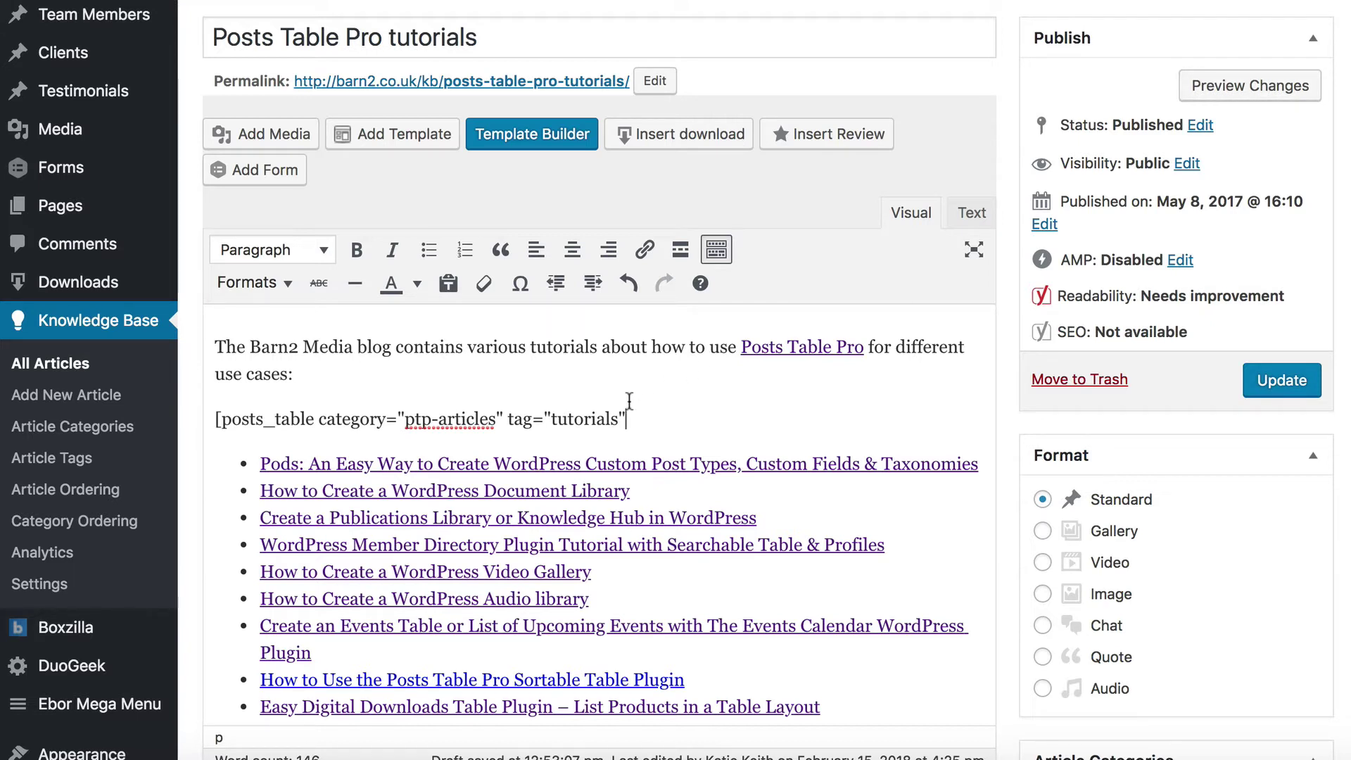
text(post_type)
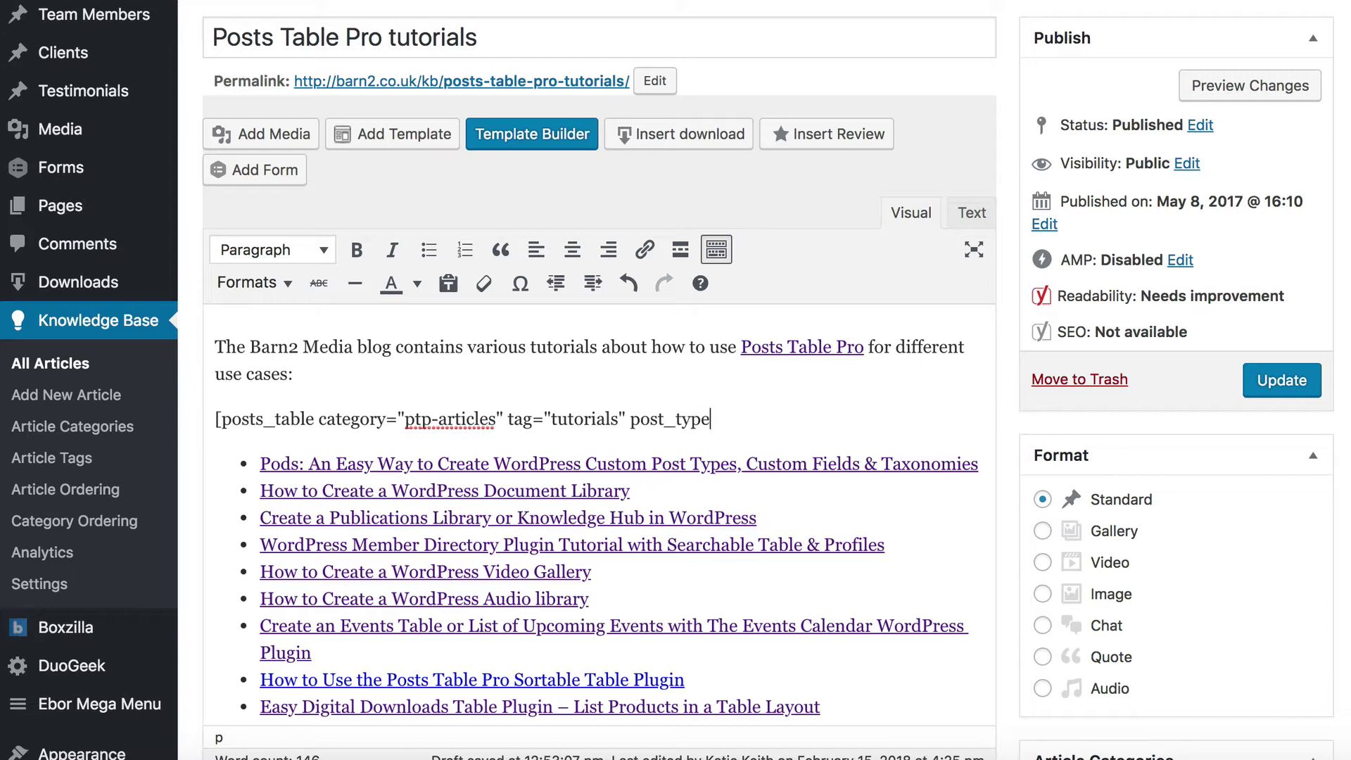
text(="documents")
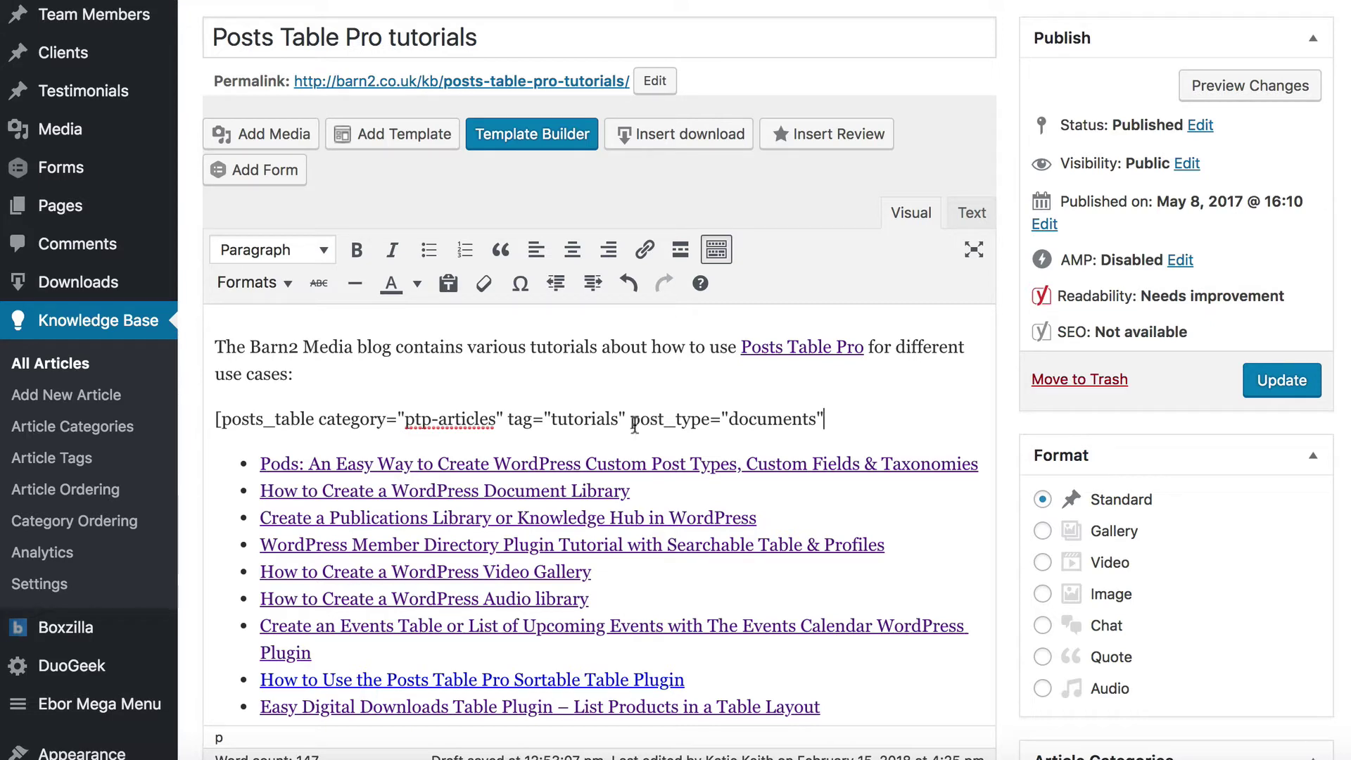
scroll(83, 209, up, 3)
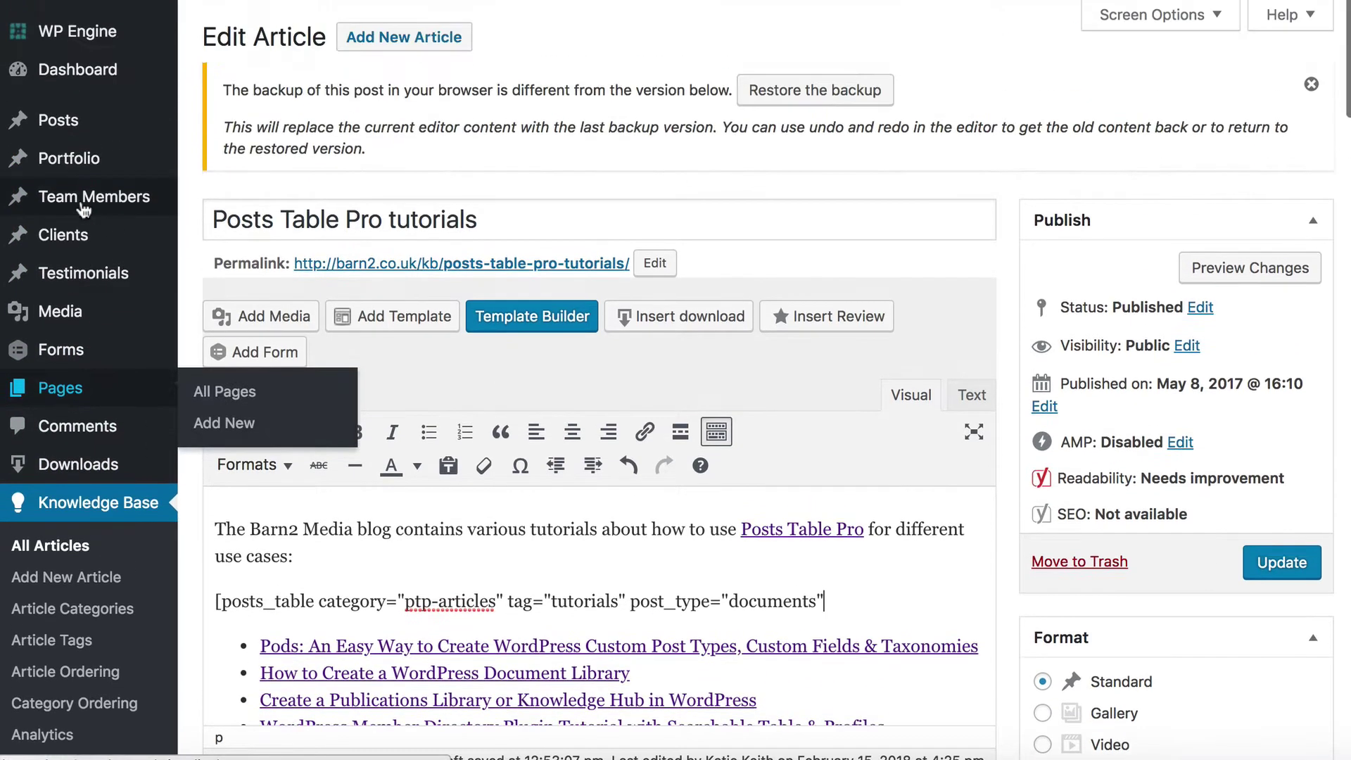
mouse_move(86, 126)
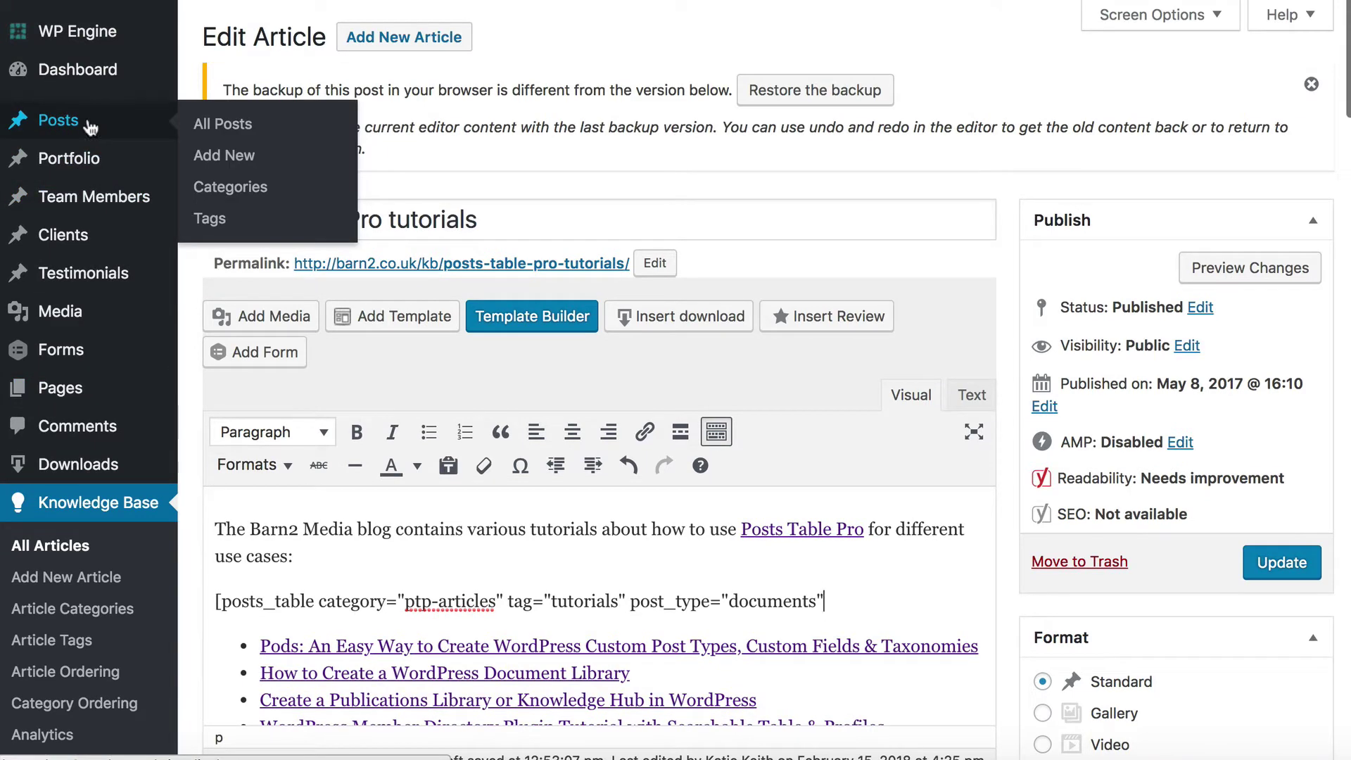
scroll(663, 593, down, 4)
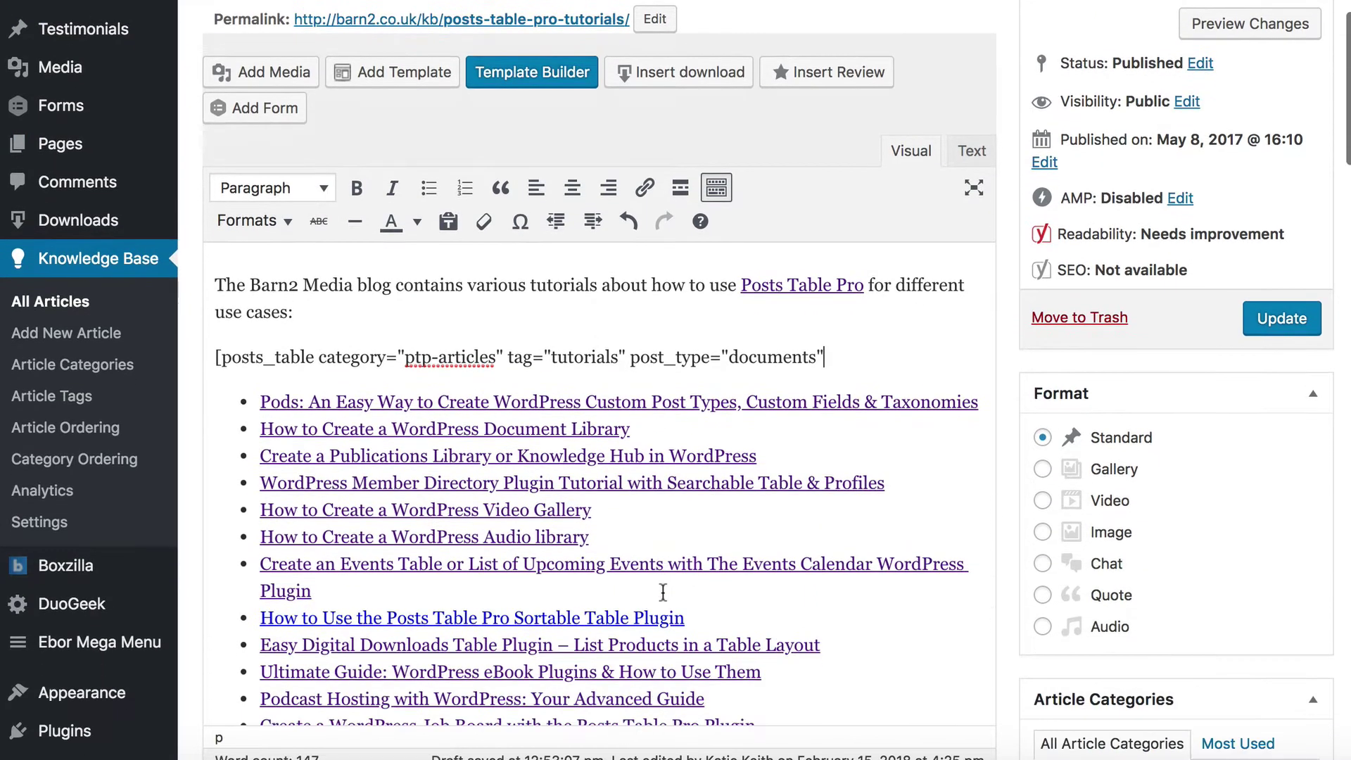
drag(842, 356, 631, 358)
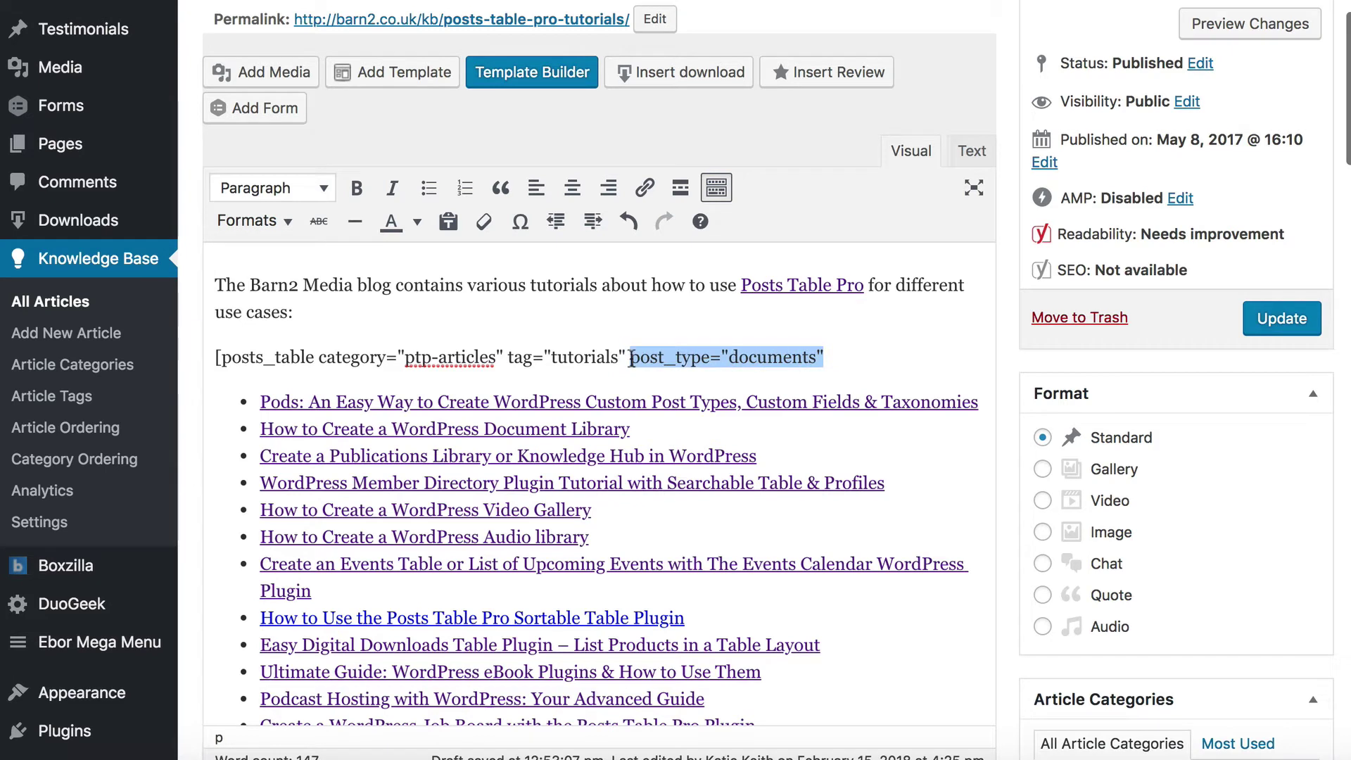
key(BackSpace)
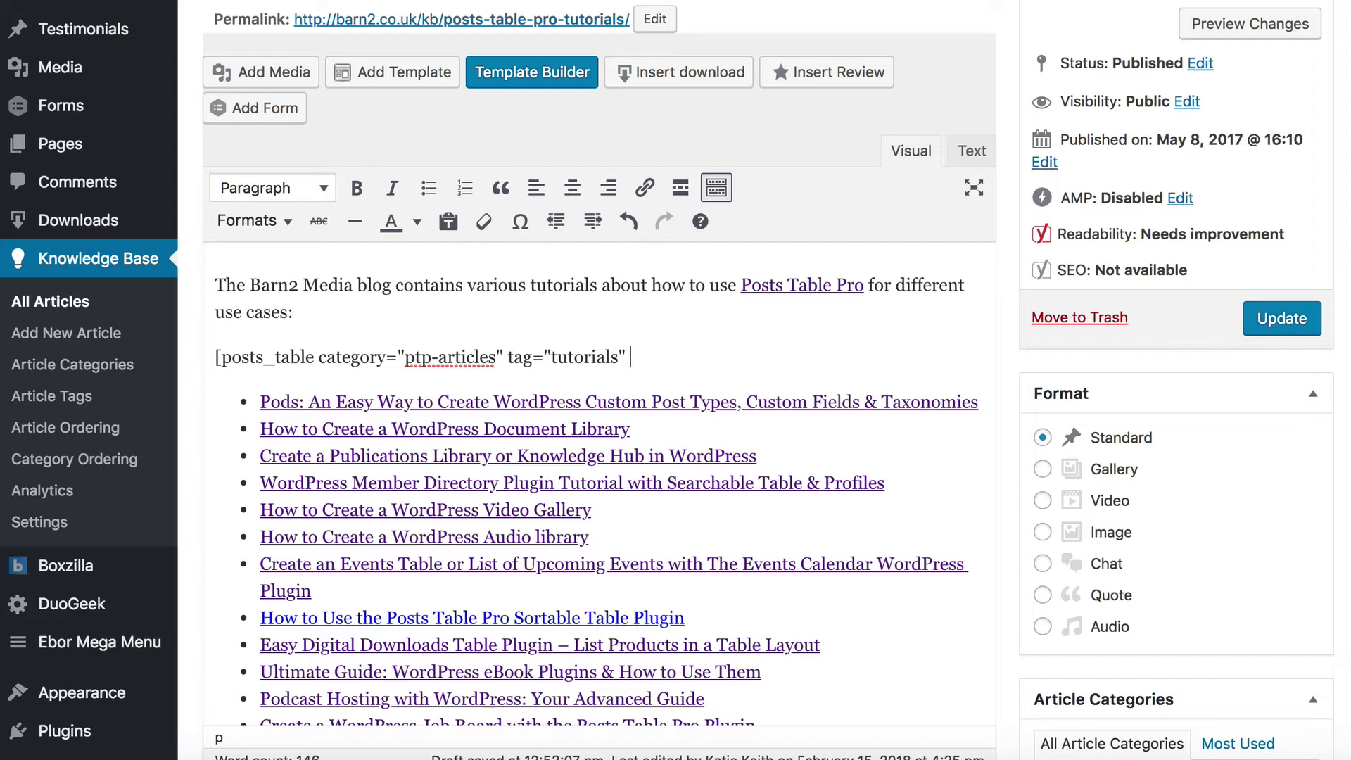
- Add columns="image,title,tags,date" to the shortcode and close it with a square bracket
text(columns=)
text(")
scroll(496, 408, down, 5)
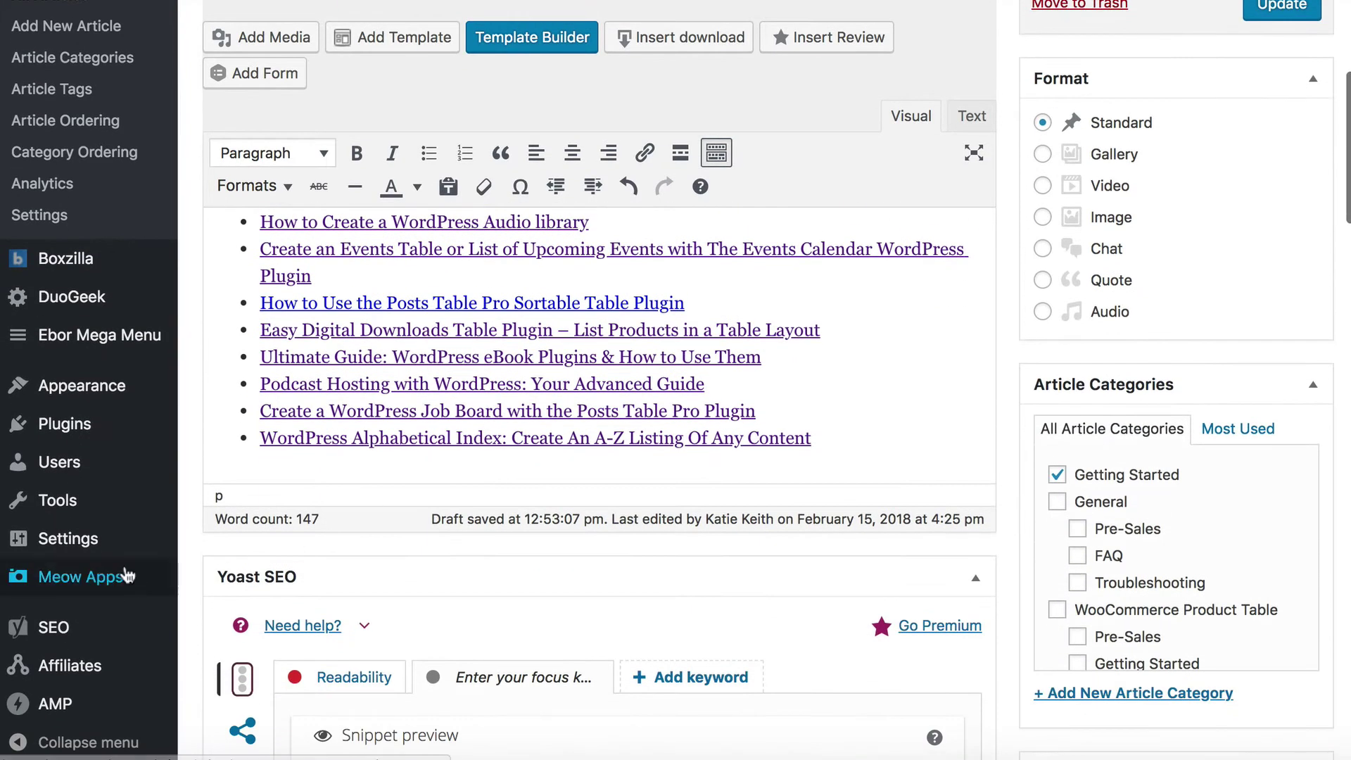
mouse_move(133, 546)
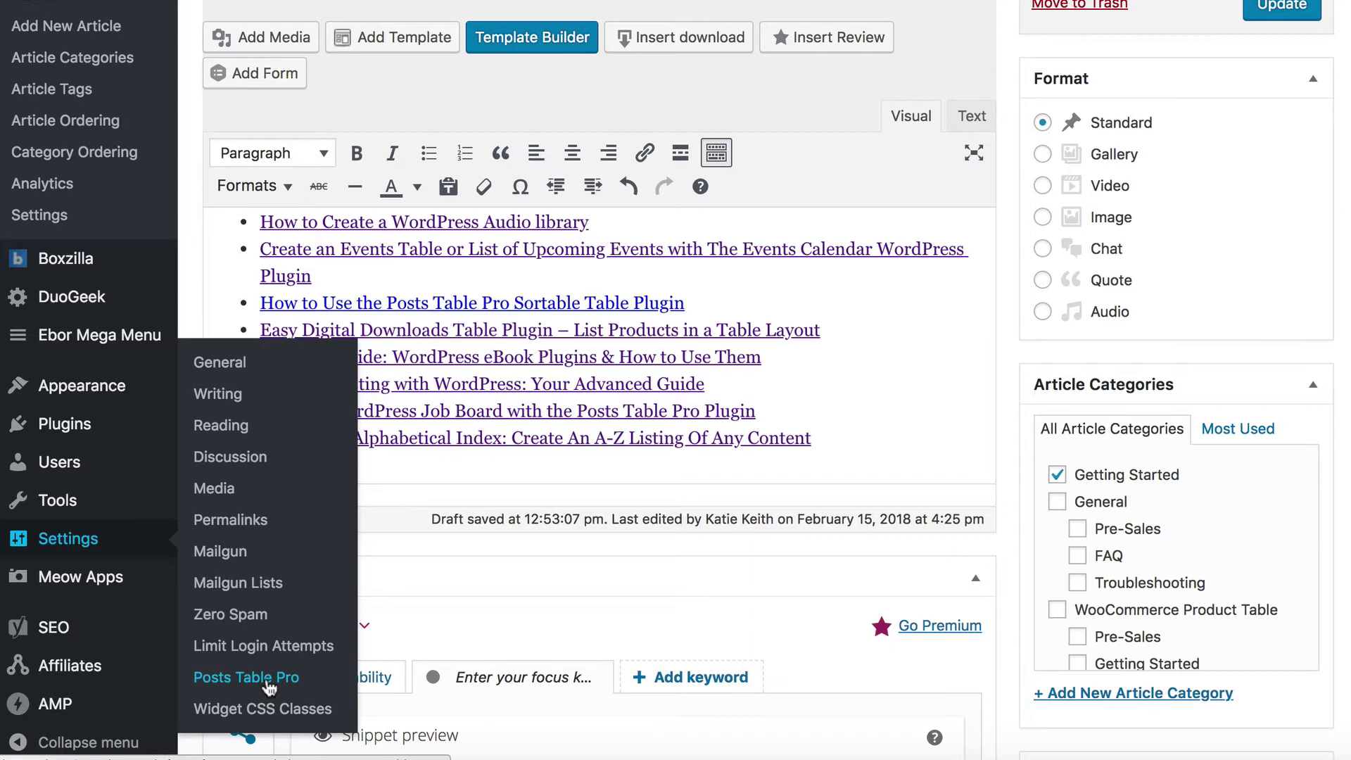
scroll(644, 427, up, 10)
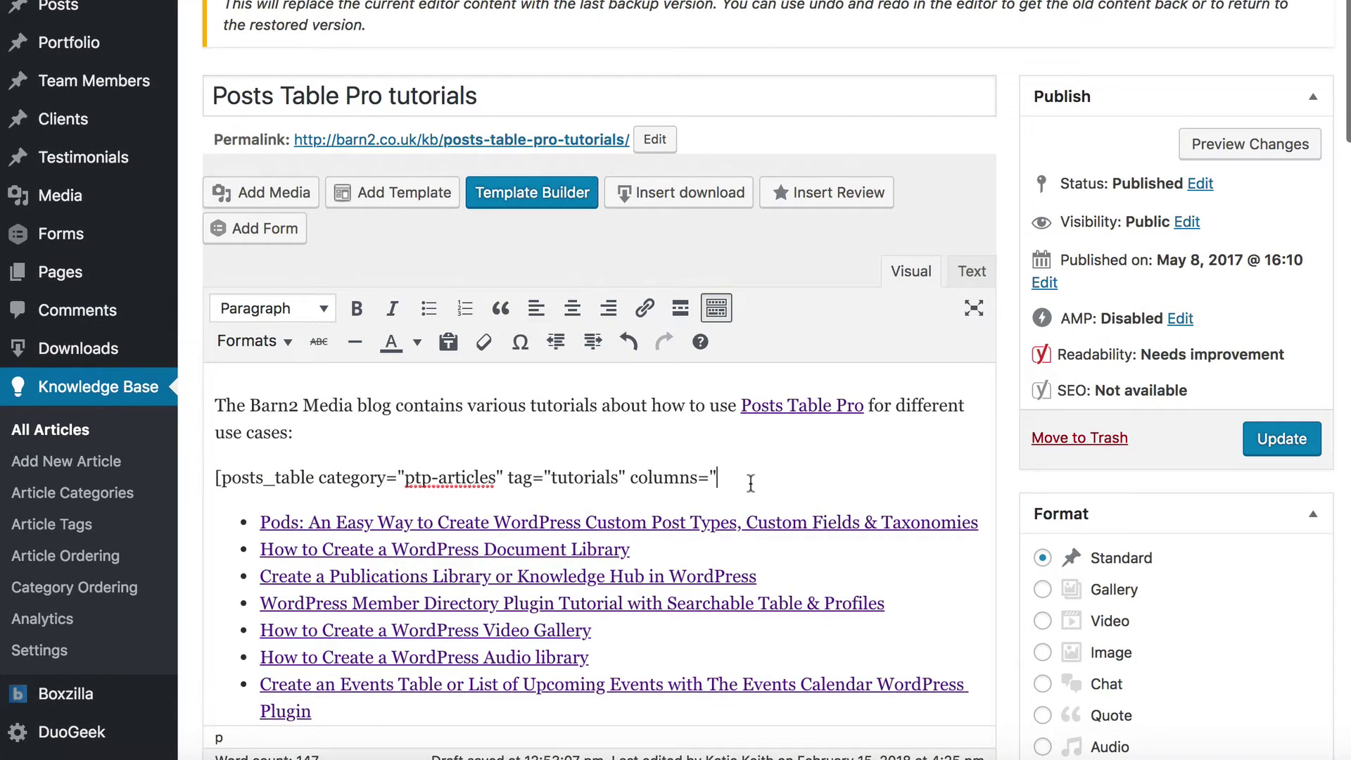
scroll(750, 482, down, 2)
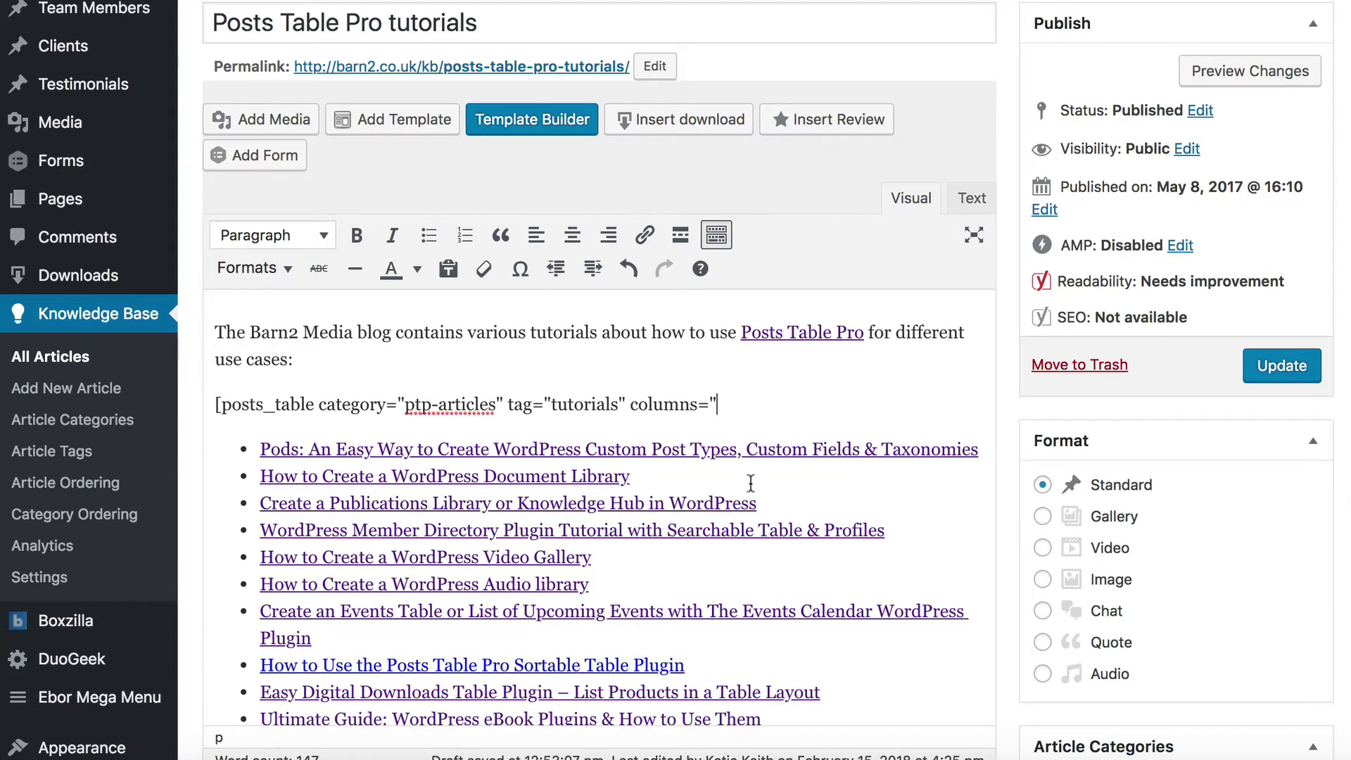
text(image,title,)
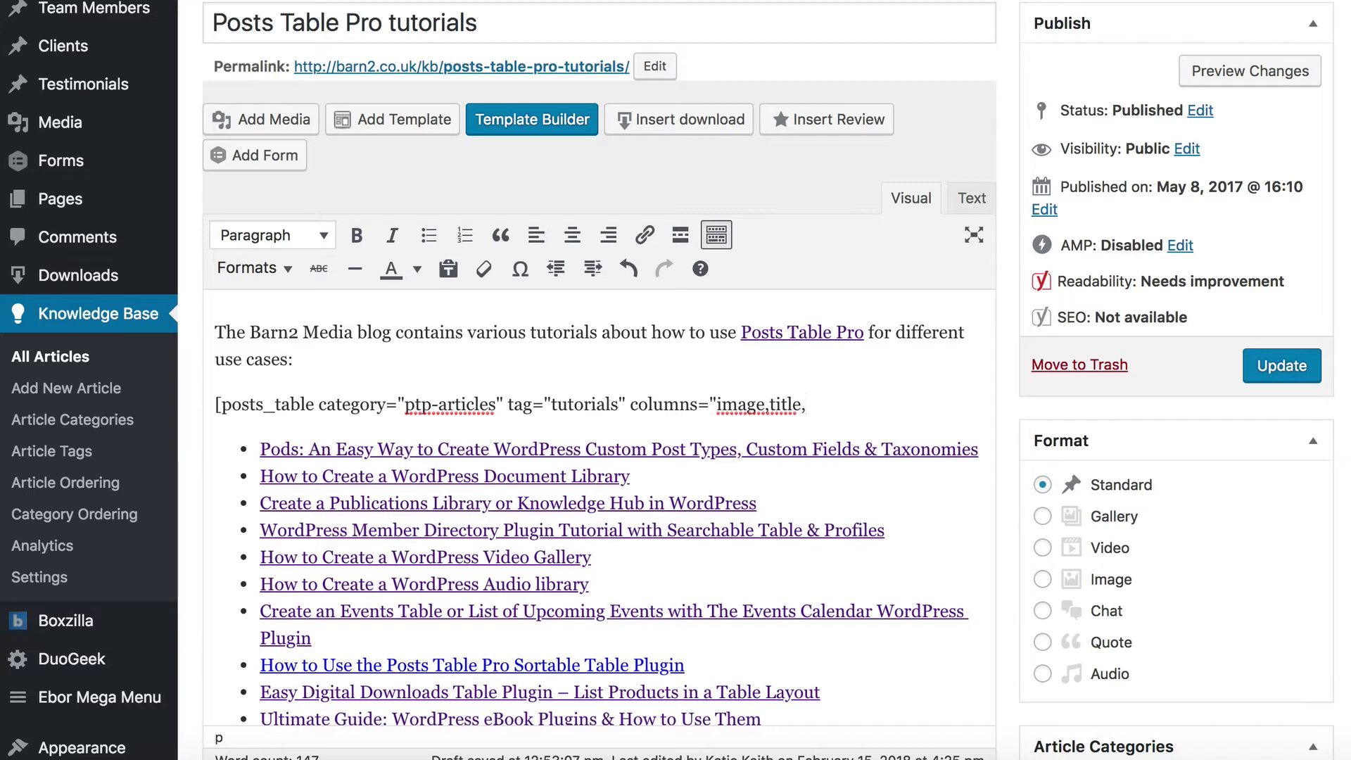
text(tags,date")
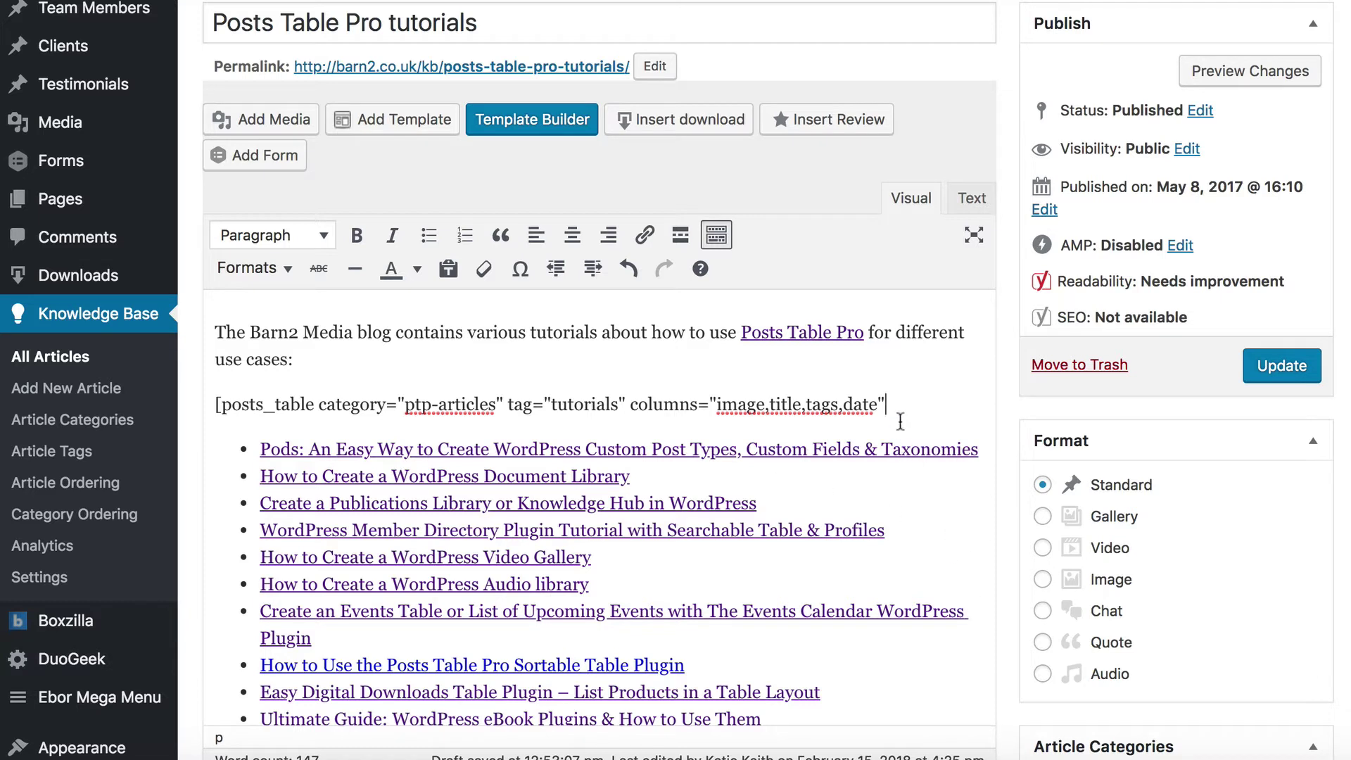
text(])
- Preview the article changes and look through the generated table of tutorials
click(1200, 79)
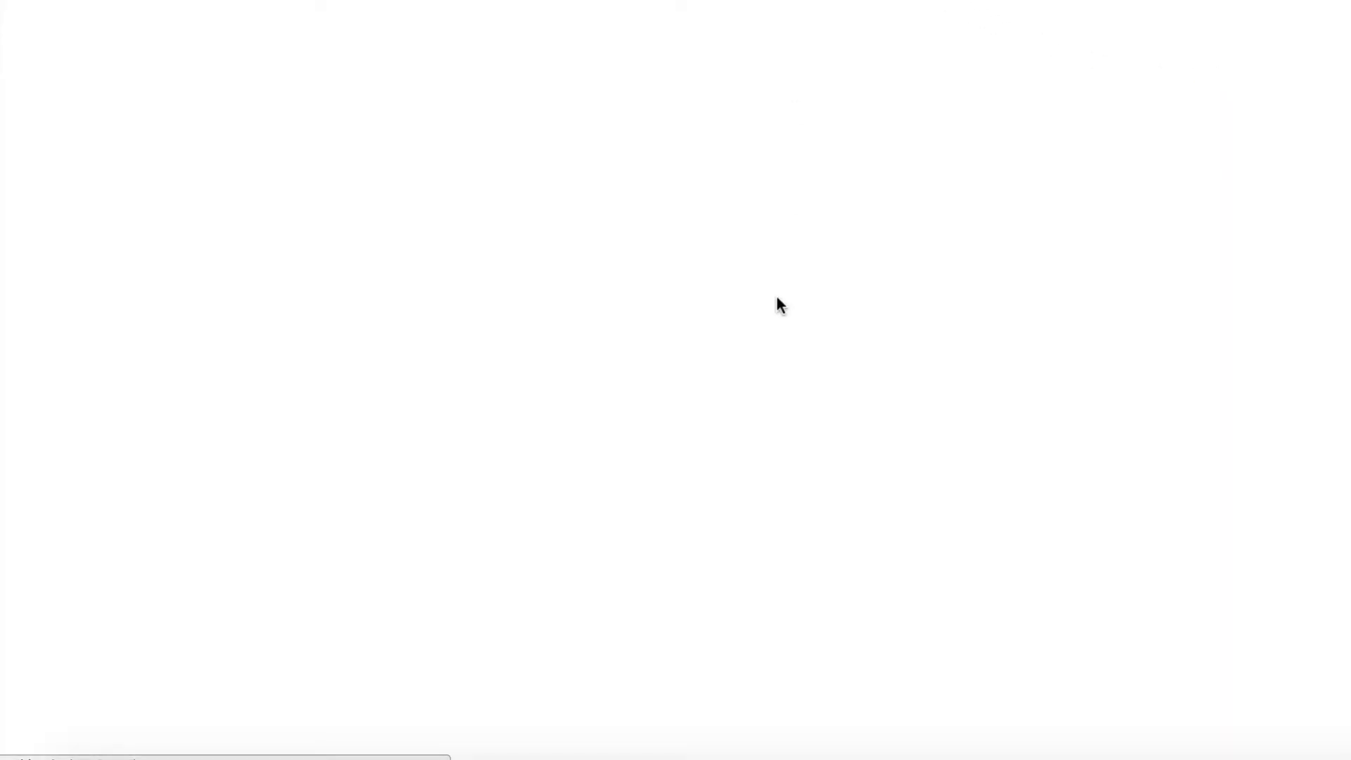
scroll(690, 415, down, 2)
scroll(690, 417, down, 3)
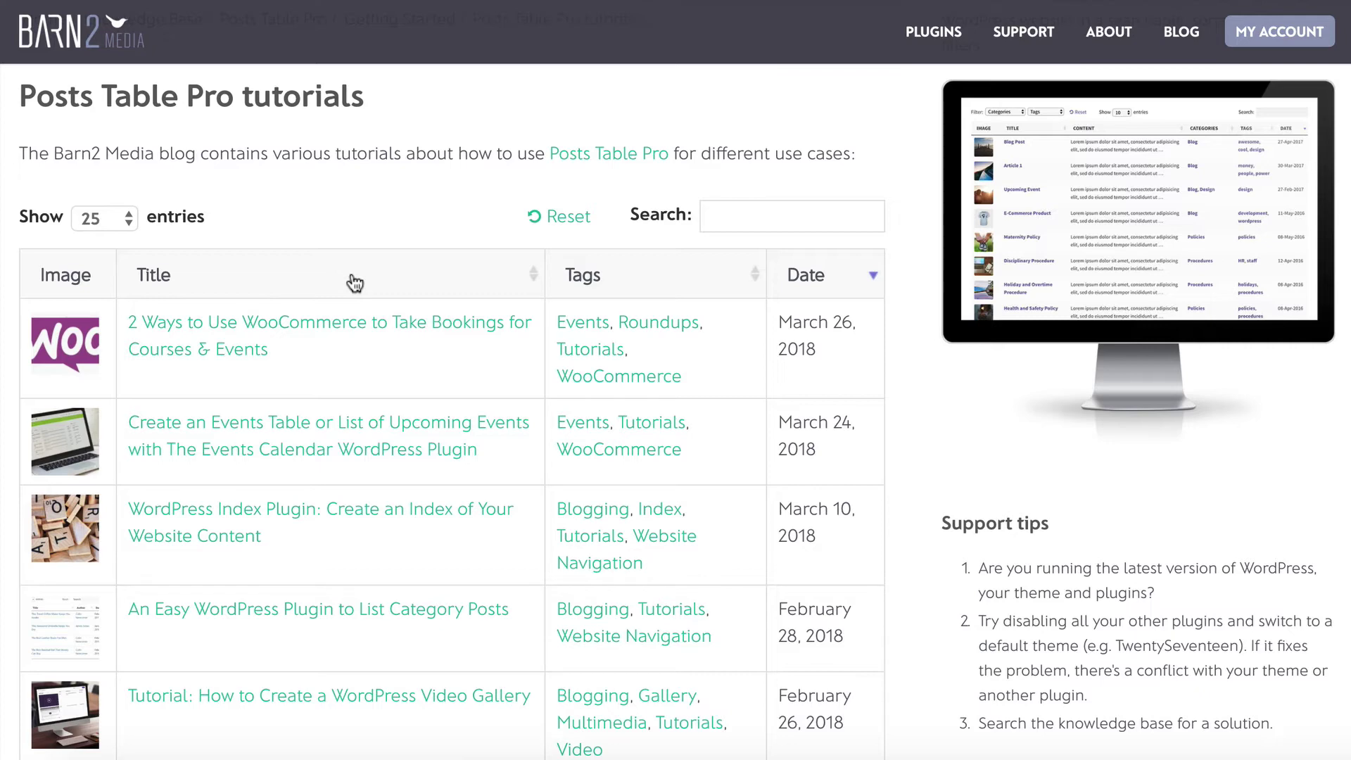
scroll(354, 283, down, 6)
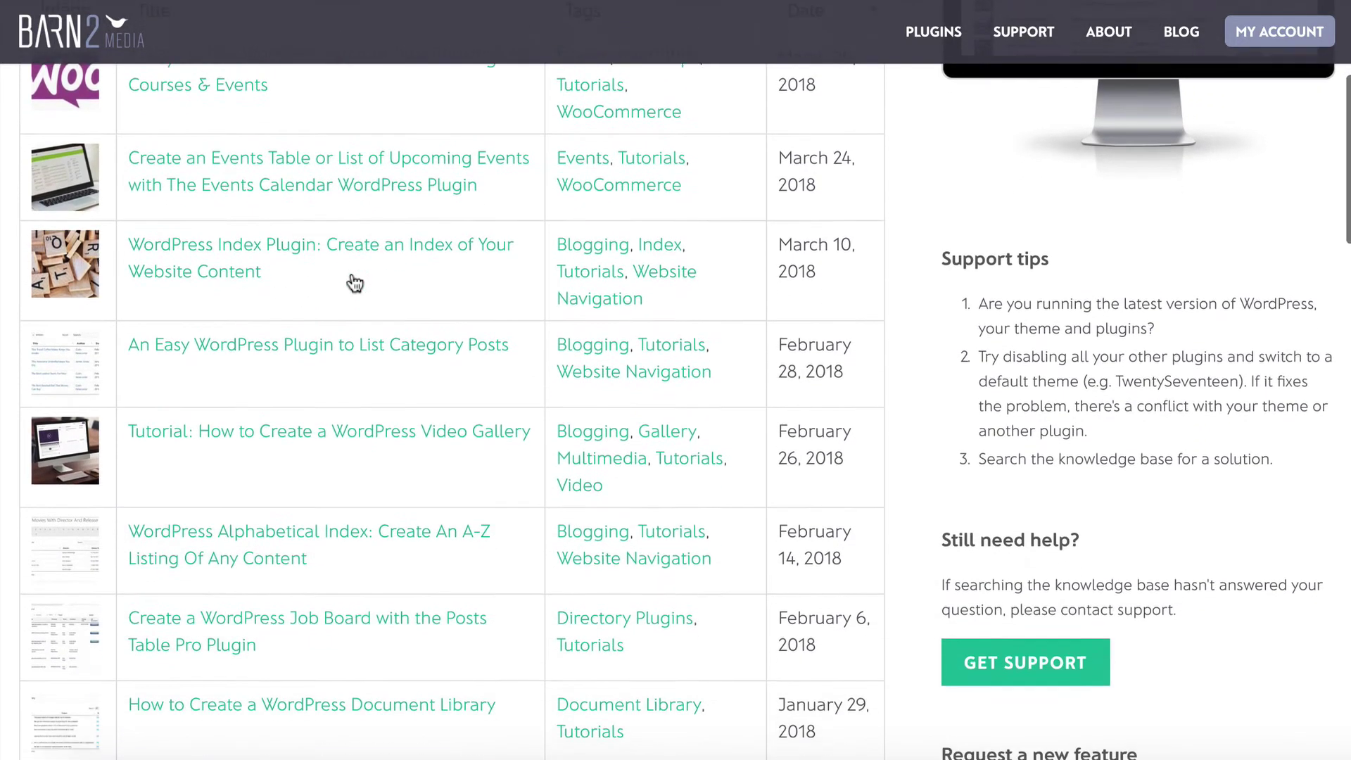
scroll(354, 282, down, 5)
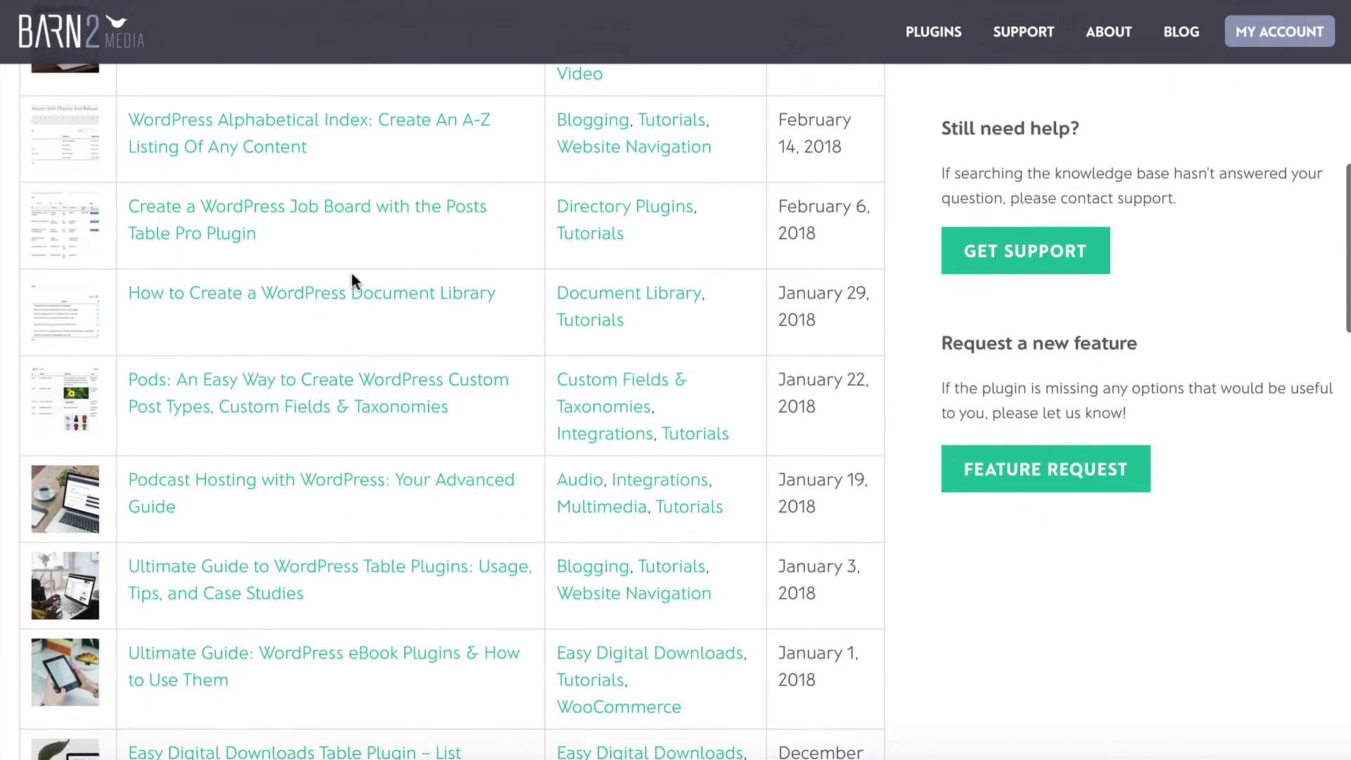
scroll(354, 282, down, 2)
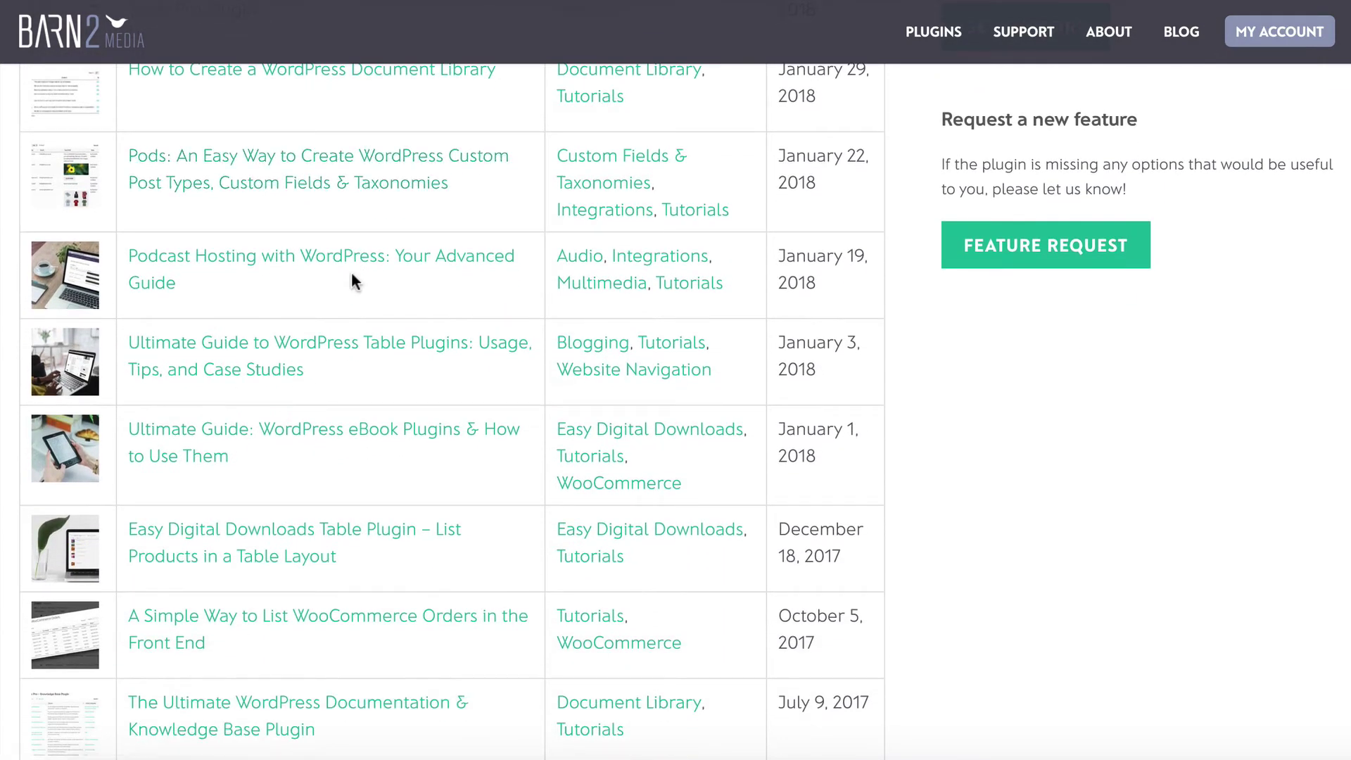
scroll(353, 281, down, 5)
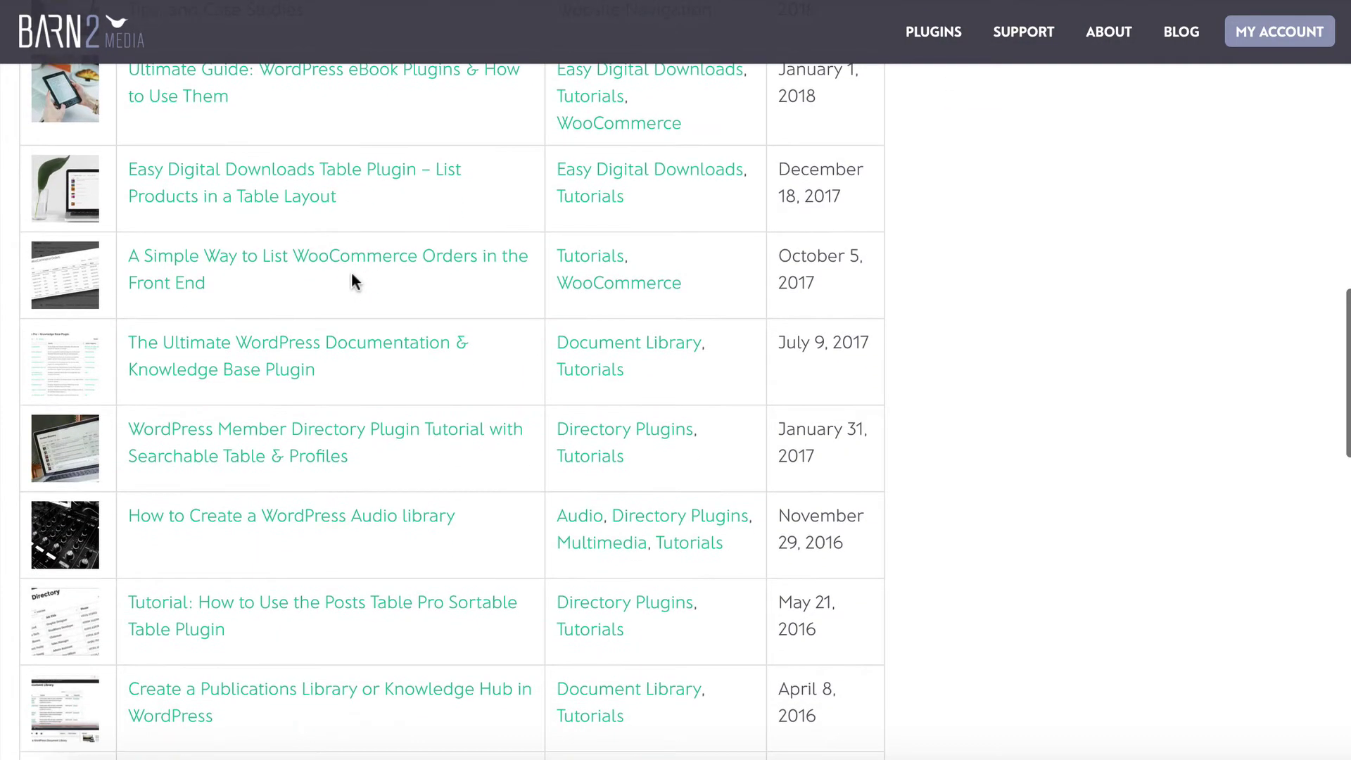
scroll(354, 281, up, 17)
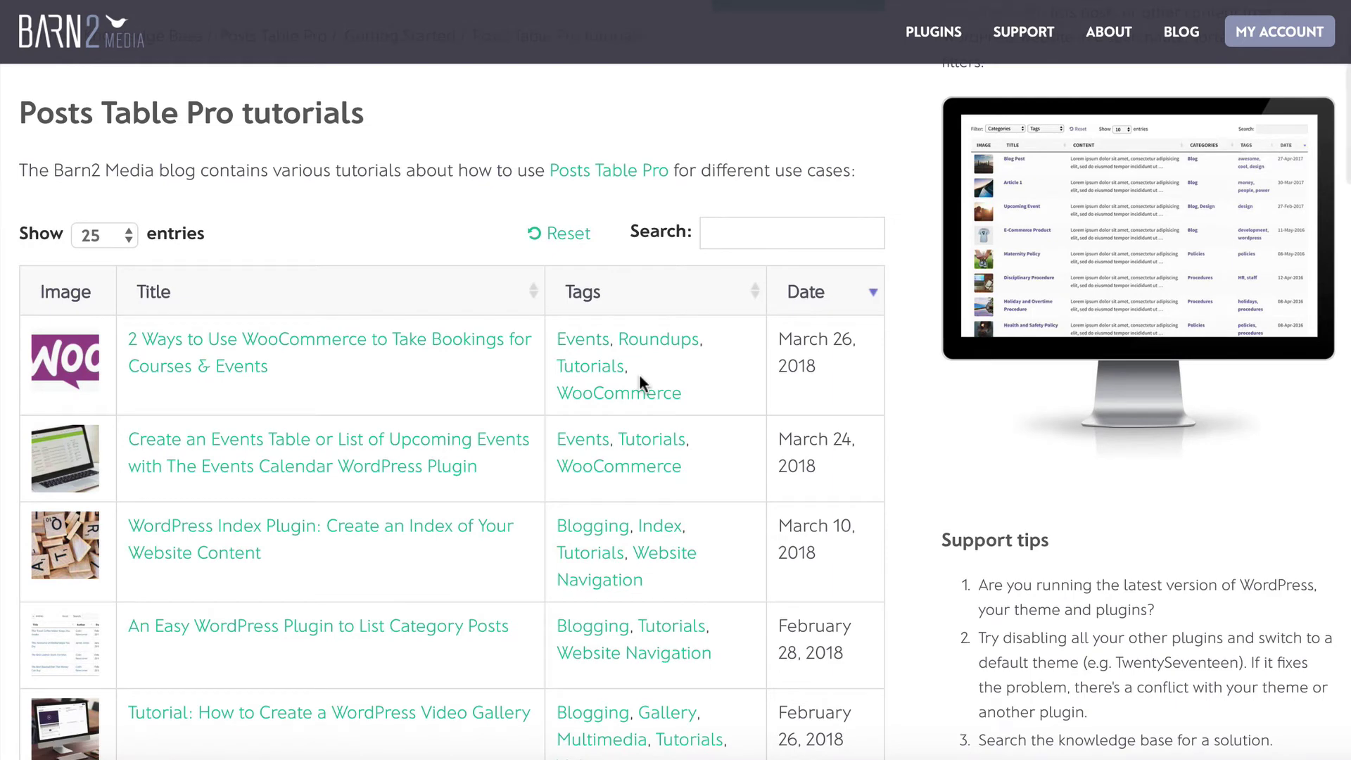
- Filter the previewed tutorials table by the Events tag
scroll(631, 378, down, 1)
scroll(631, 377, up, 1)
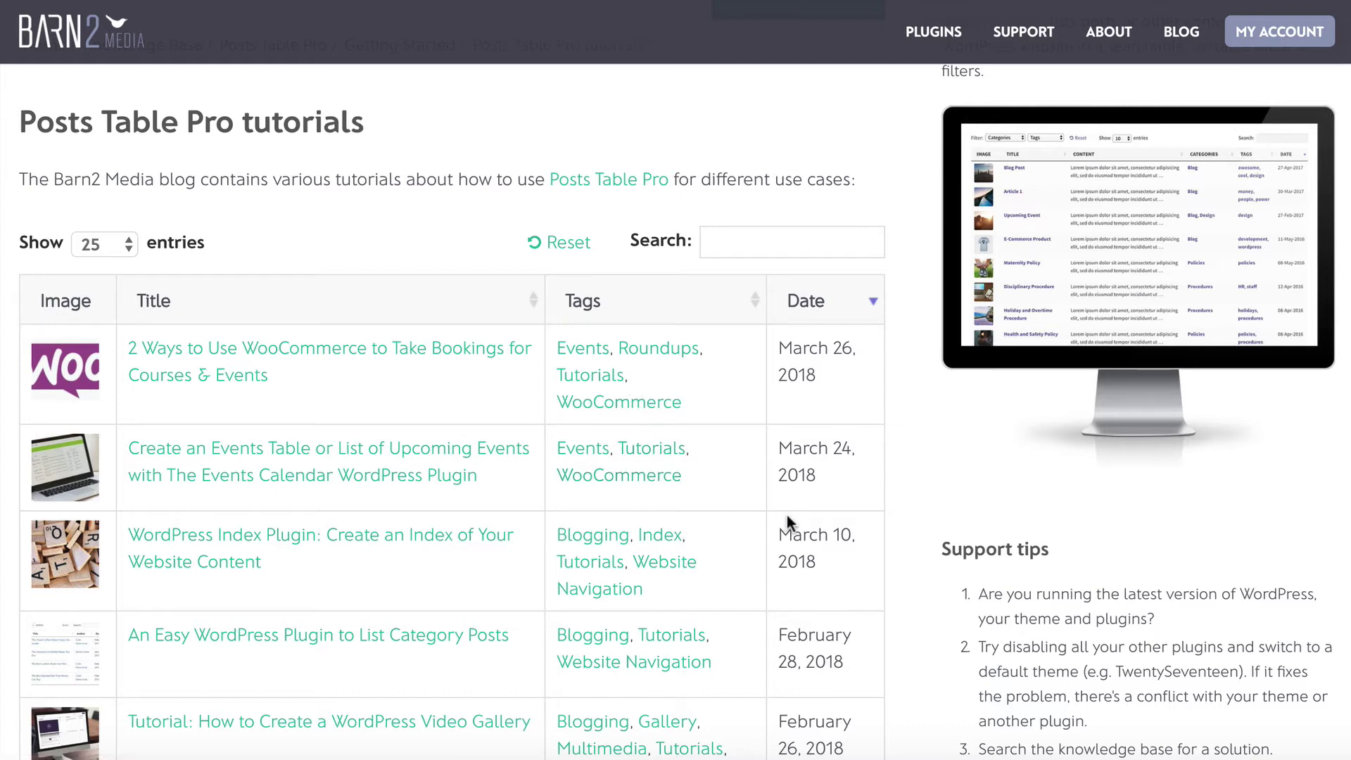
click(563, 350)
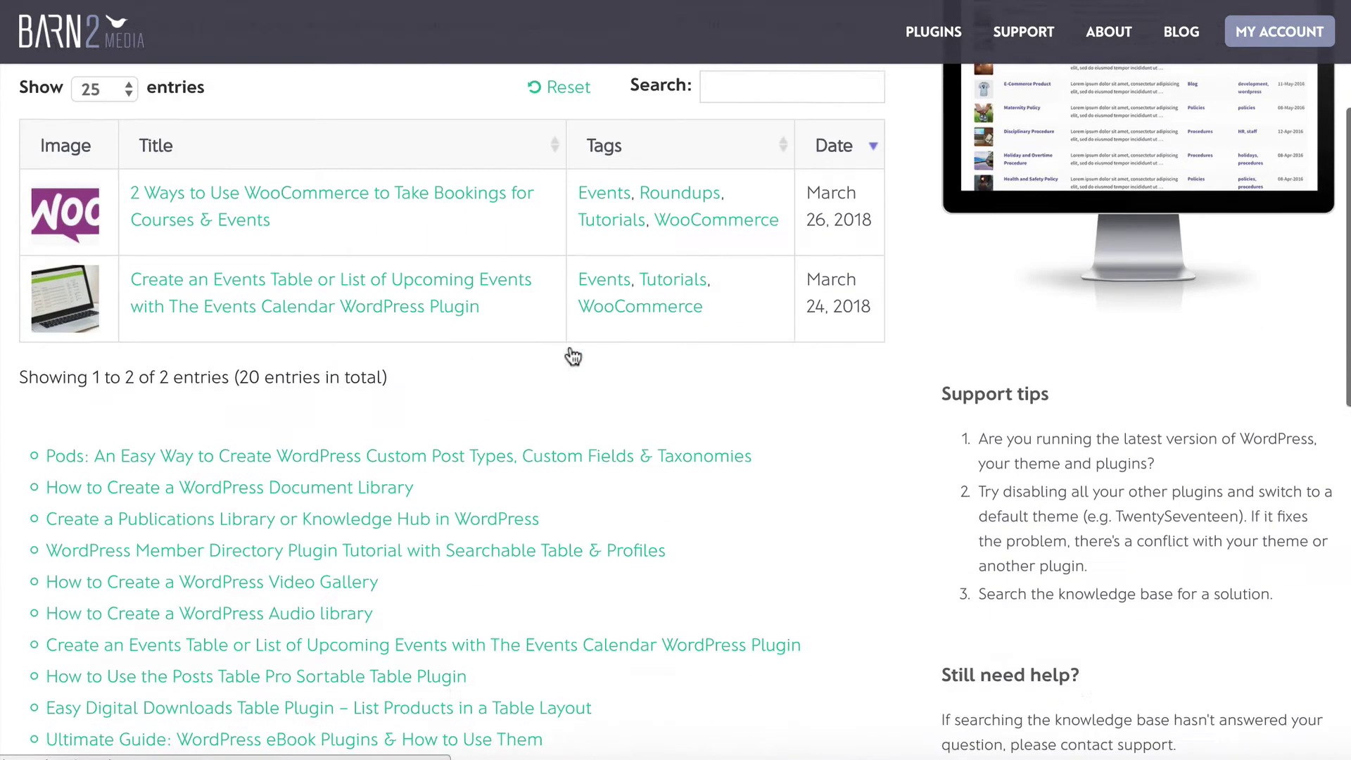
- Reset the tutorials table's tag filter and check the entries-per-page options, keeping 25
scroll(667, 364, up, 3)
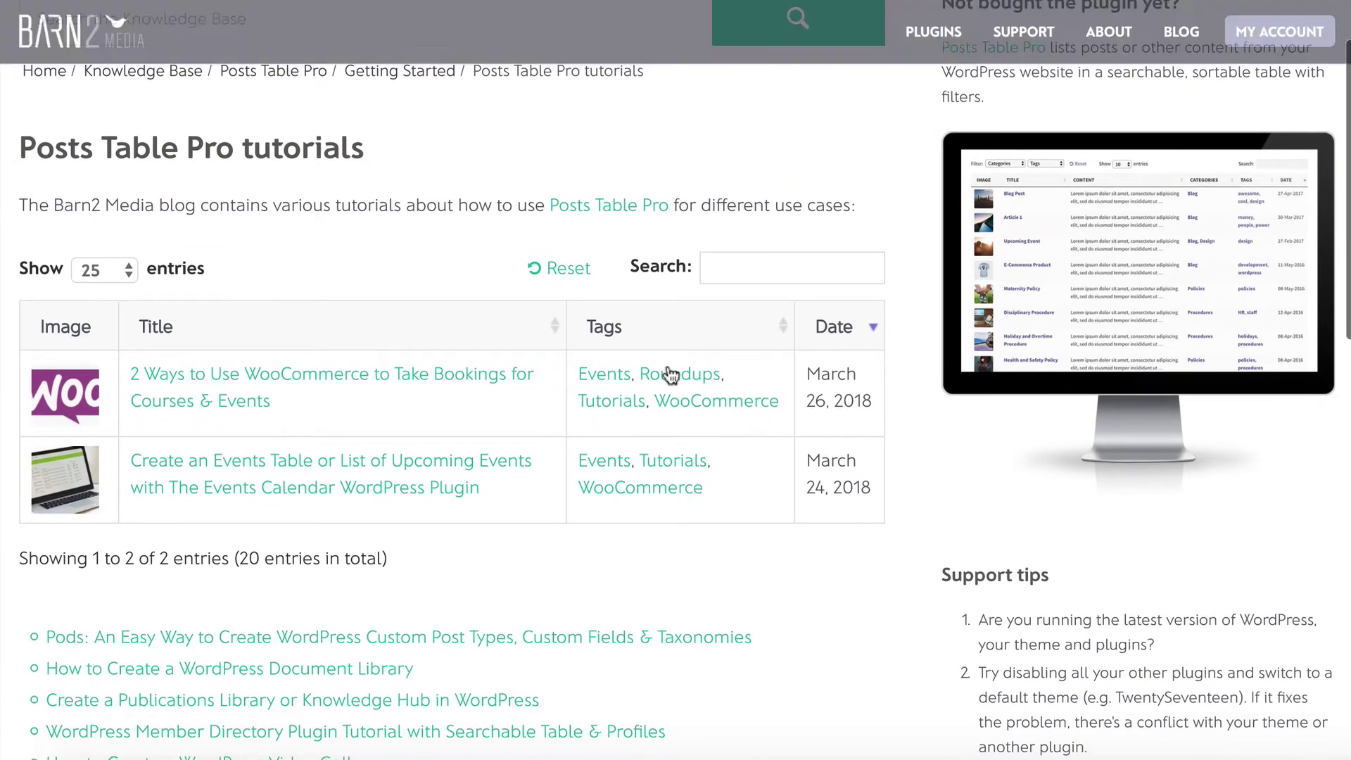
click(571, 275)
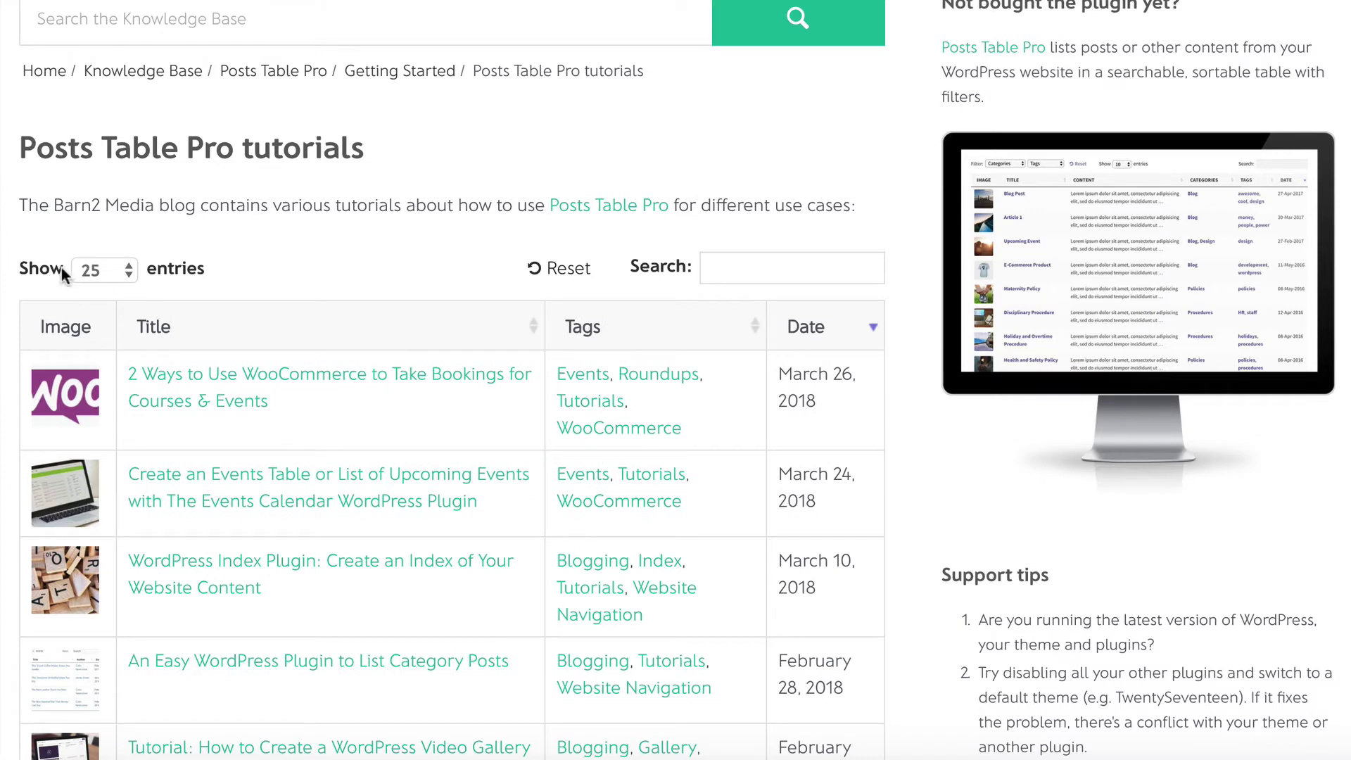
click(126, 270)
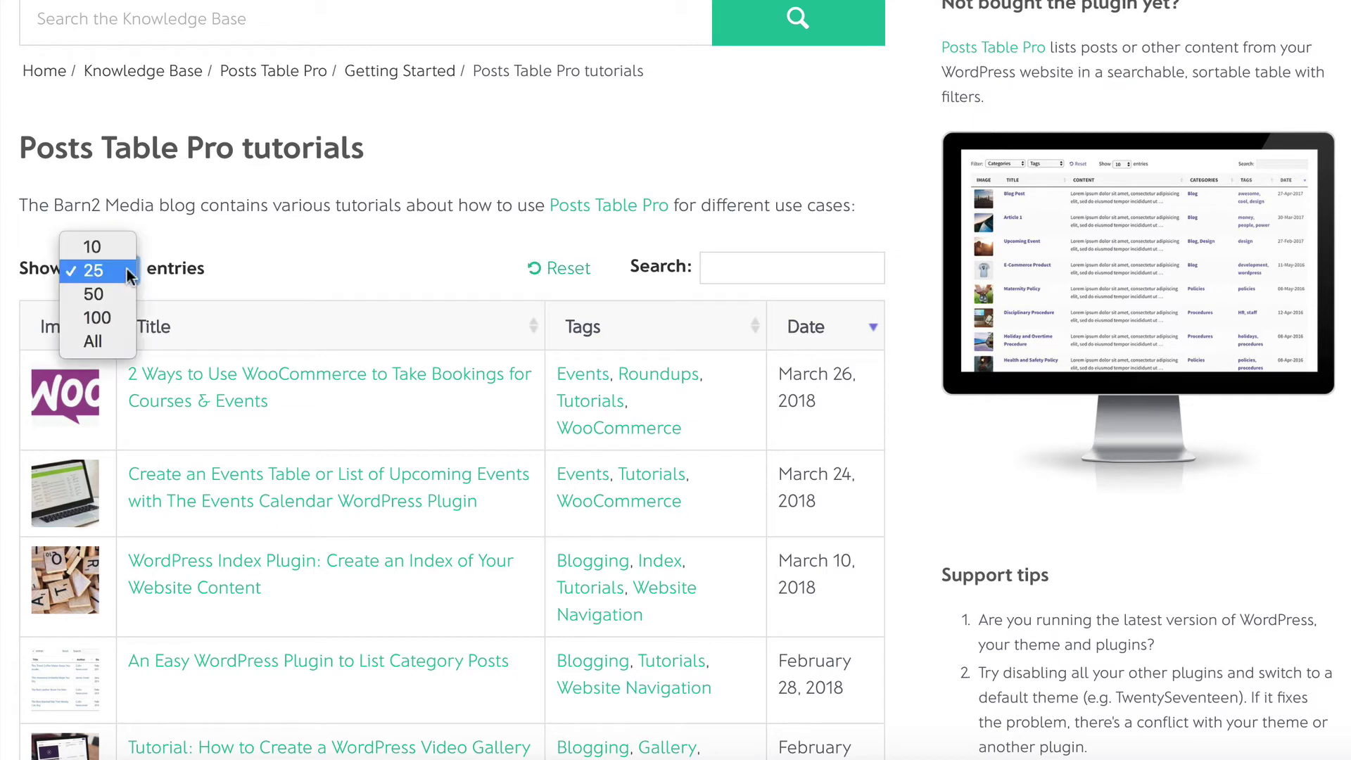
click(100, 268)
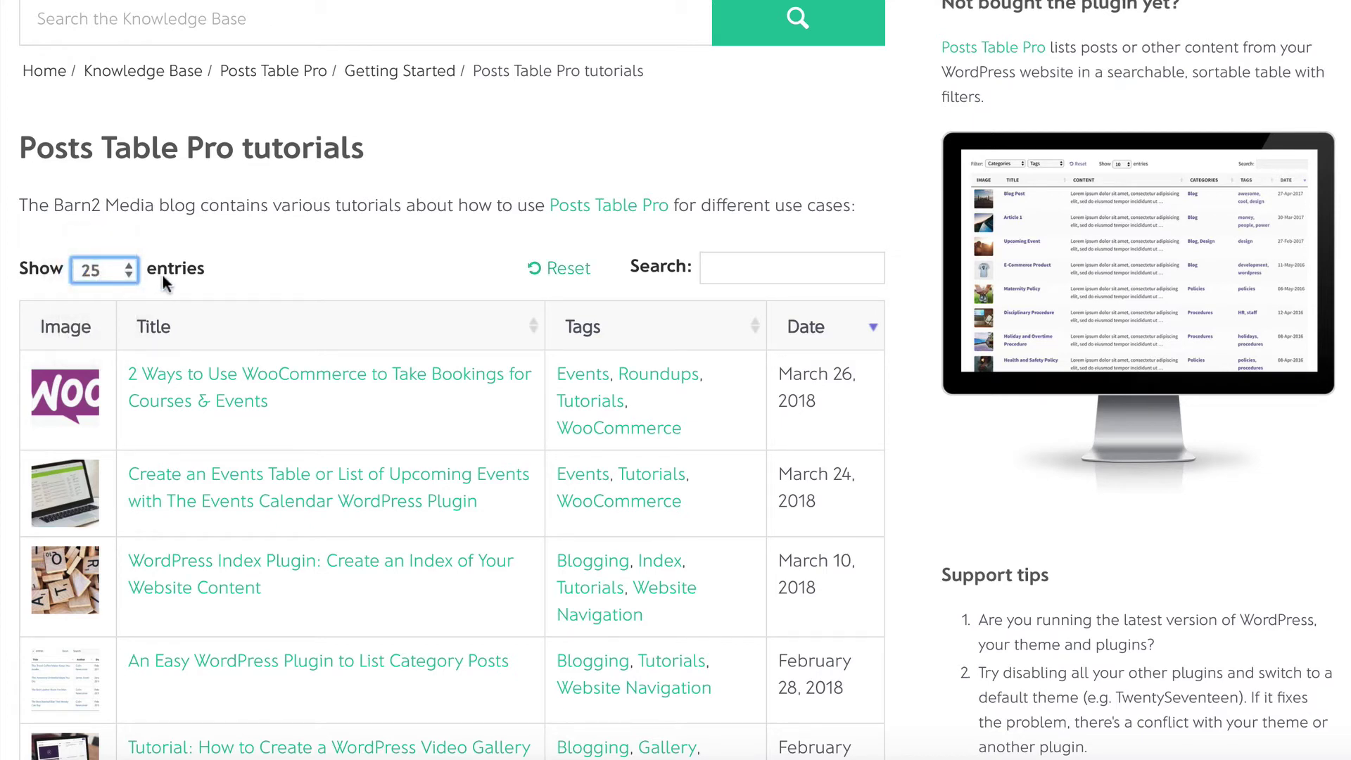
click(246, 265)
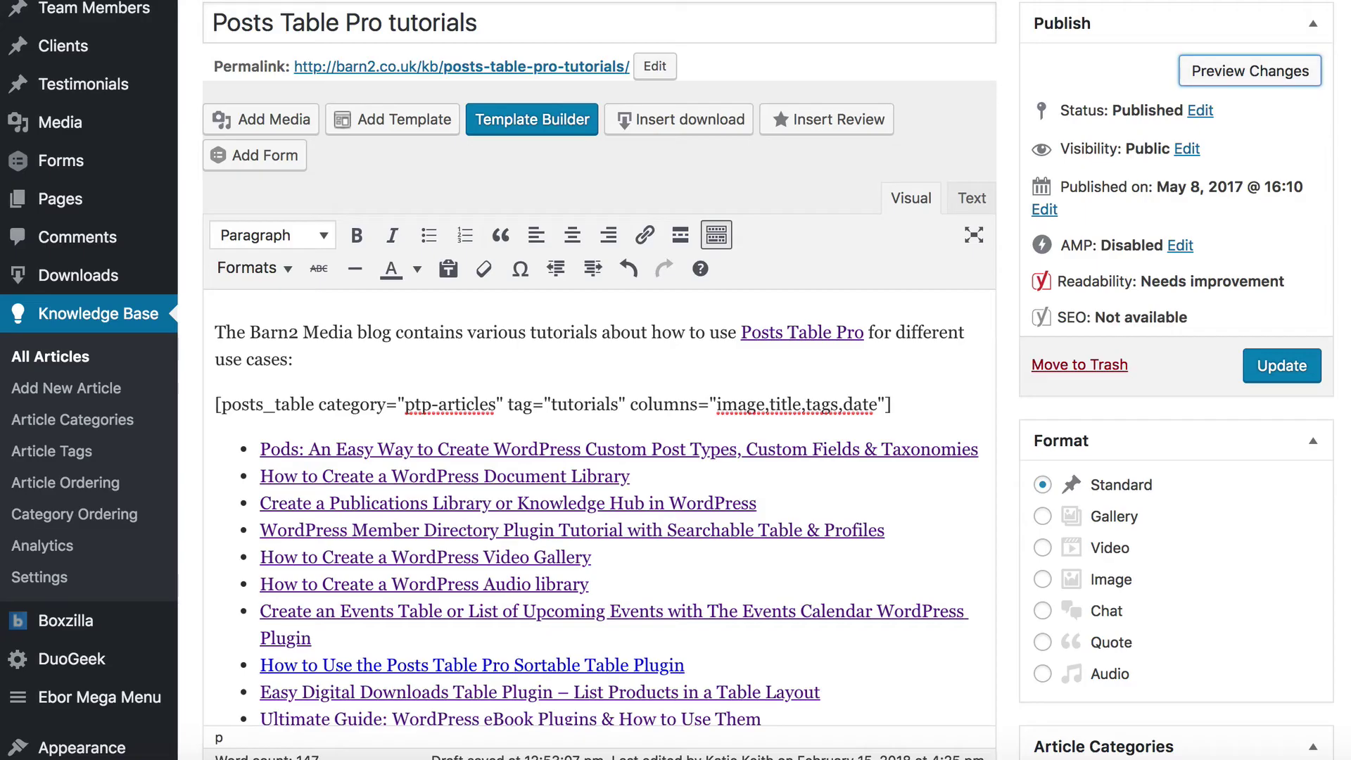
- Add a filters="true" attribute after the columns attribute, inside the shortcode's closing bracket
click(886, 404)
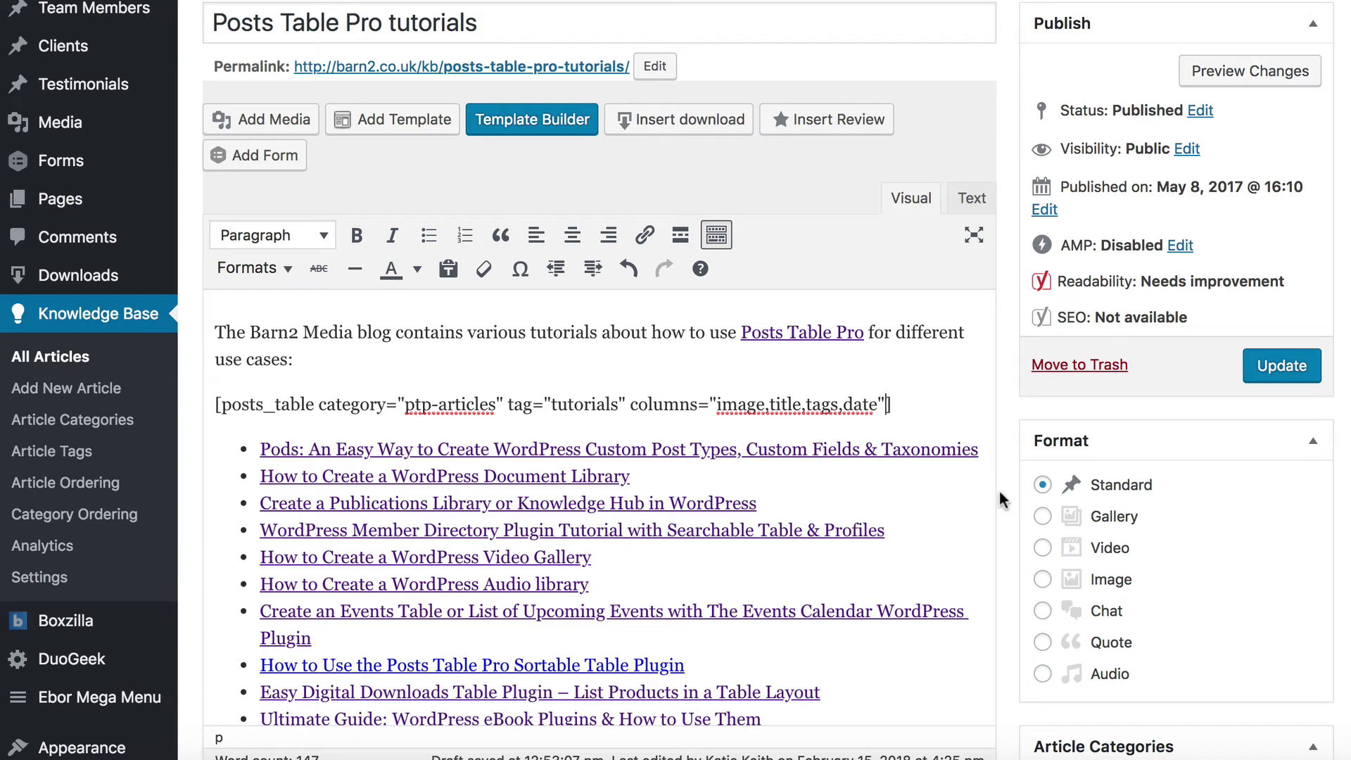
text(filters=)
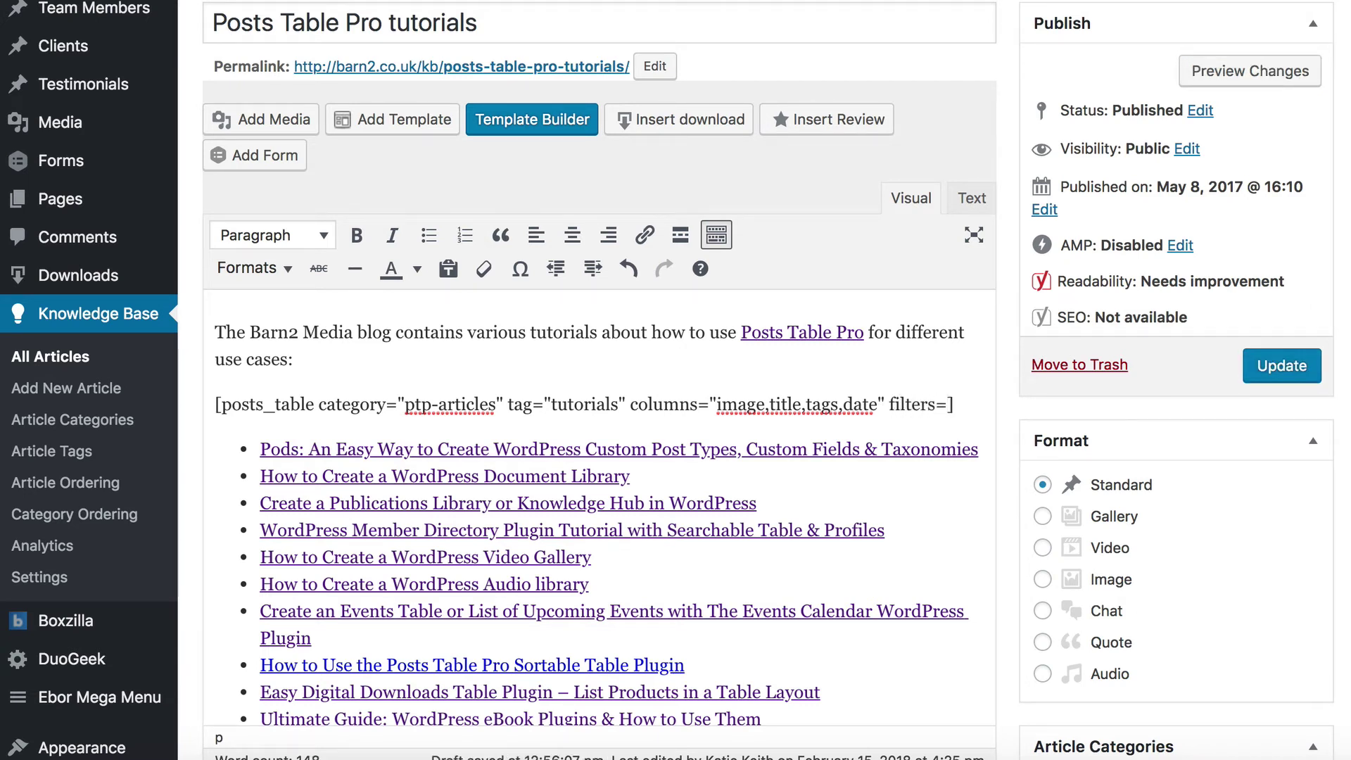
text("true")
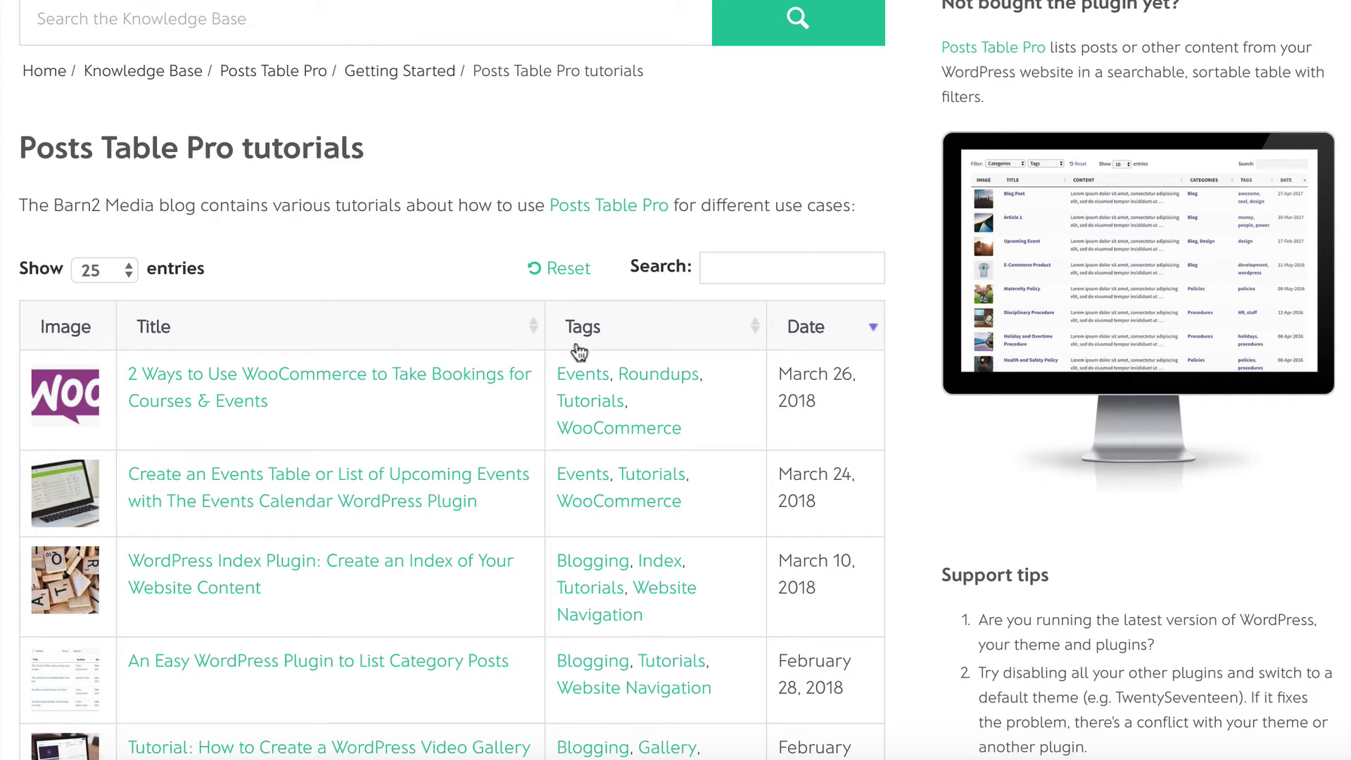
click(597, 431)
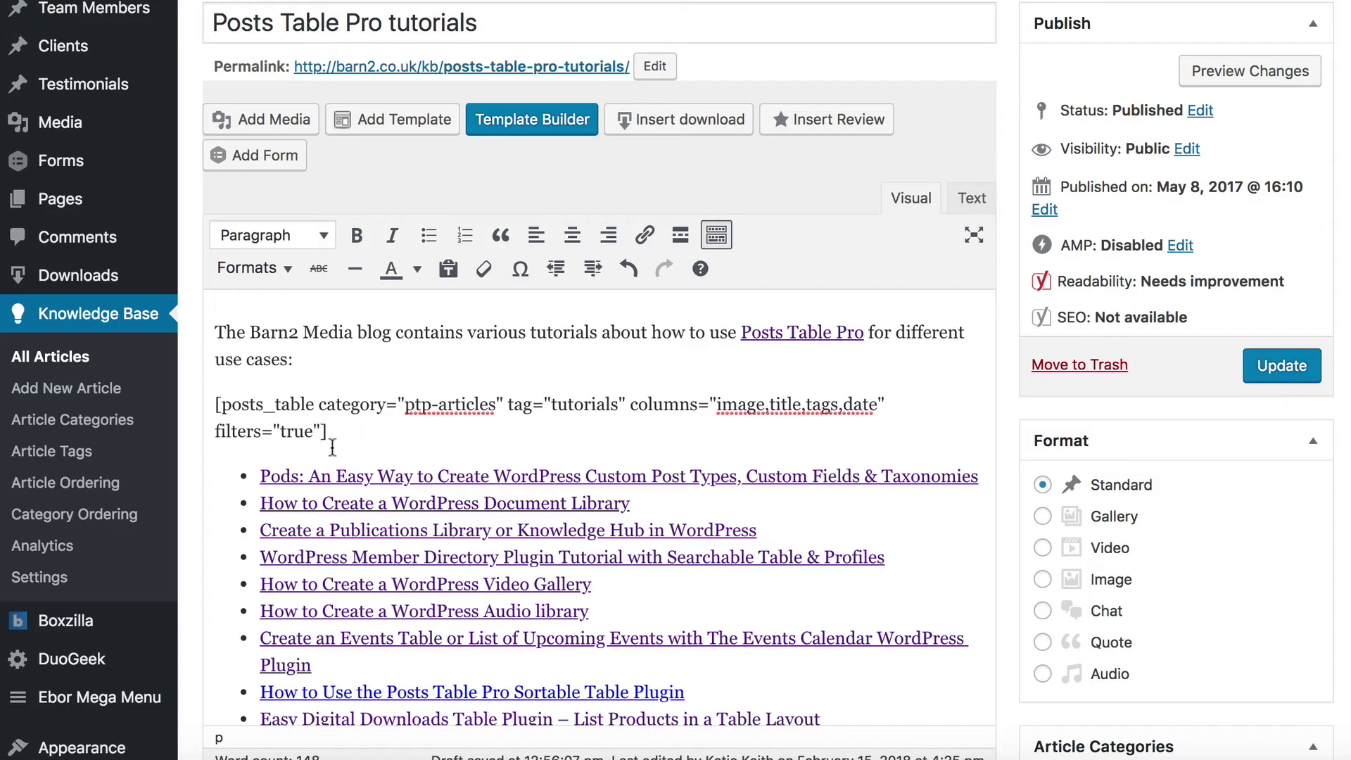
- Replace the shortcode's filters value with "categories,tags" and remove the categories part again, leaving filters="tags"
drag(280, 432, 313, 432)
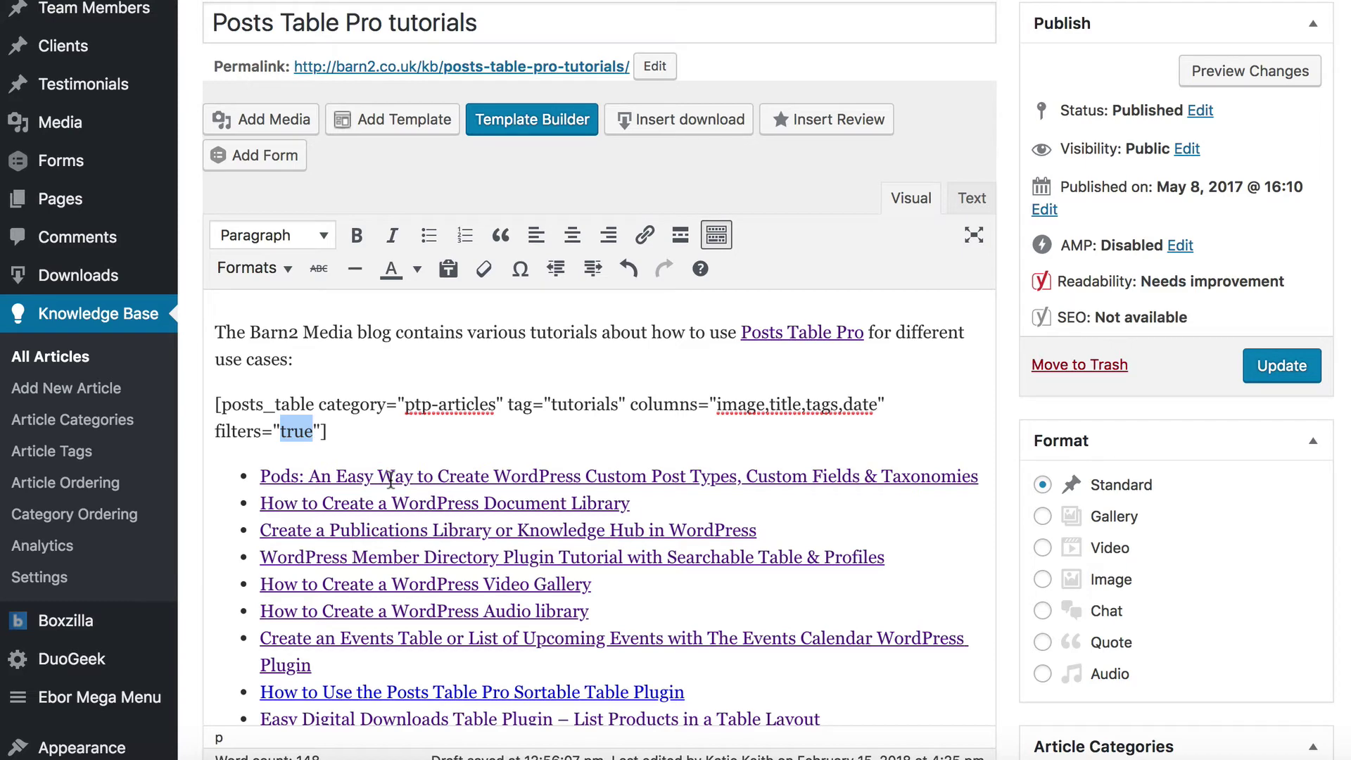
text(categories)
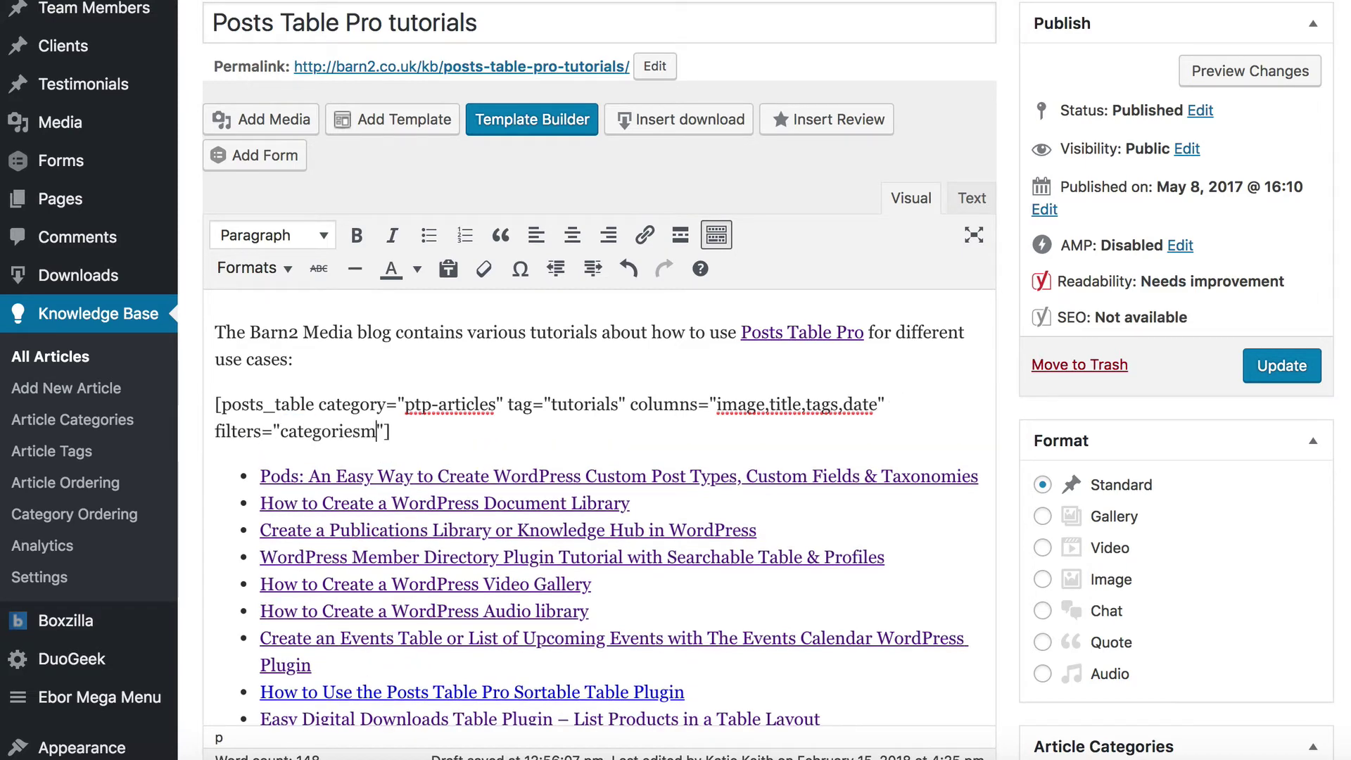
text(,tags)
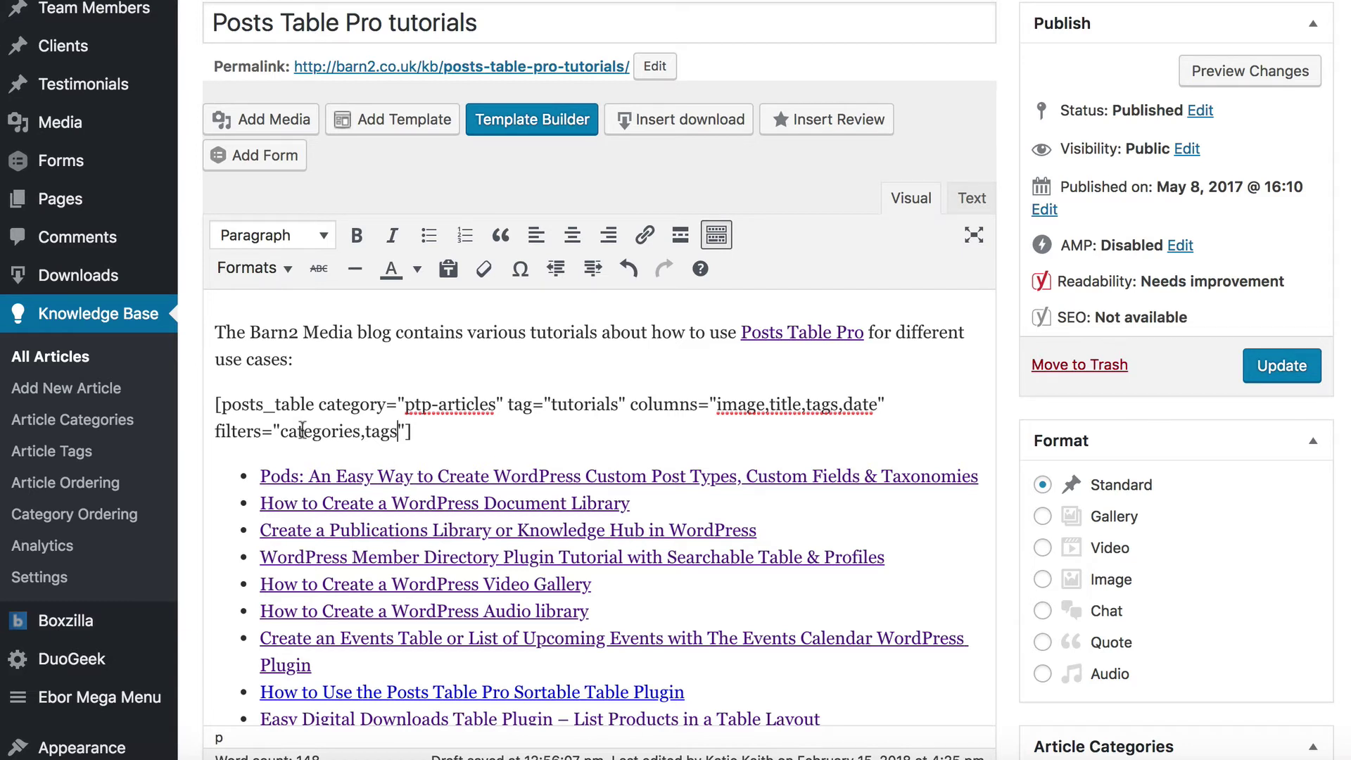
drag(280, 431, 366, 432)
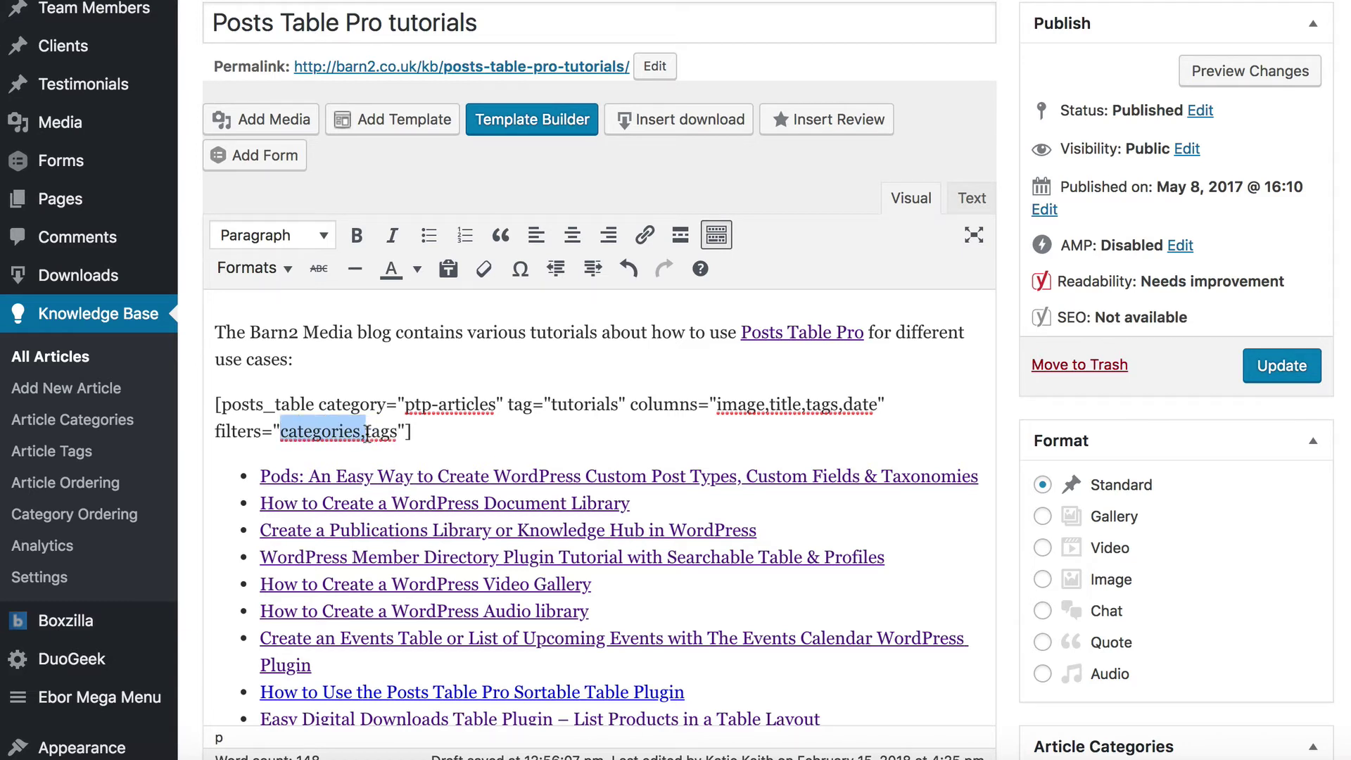
key(BackSpace)
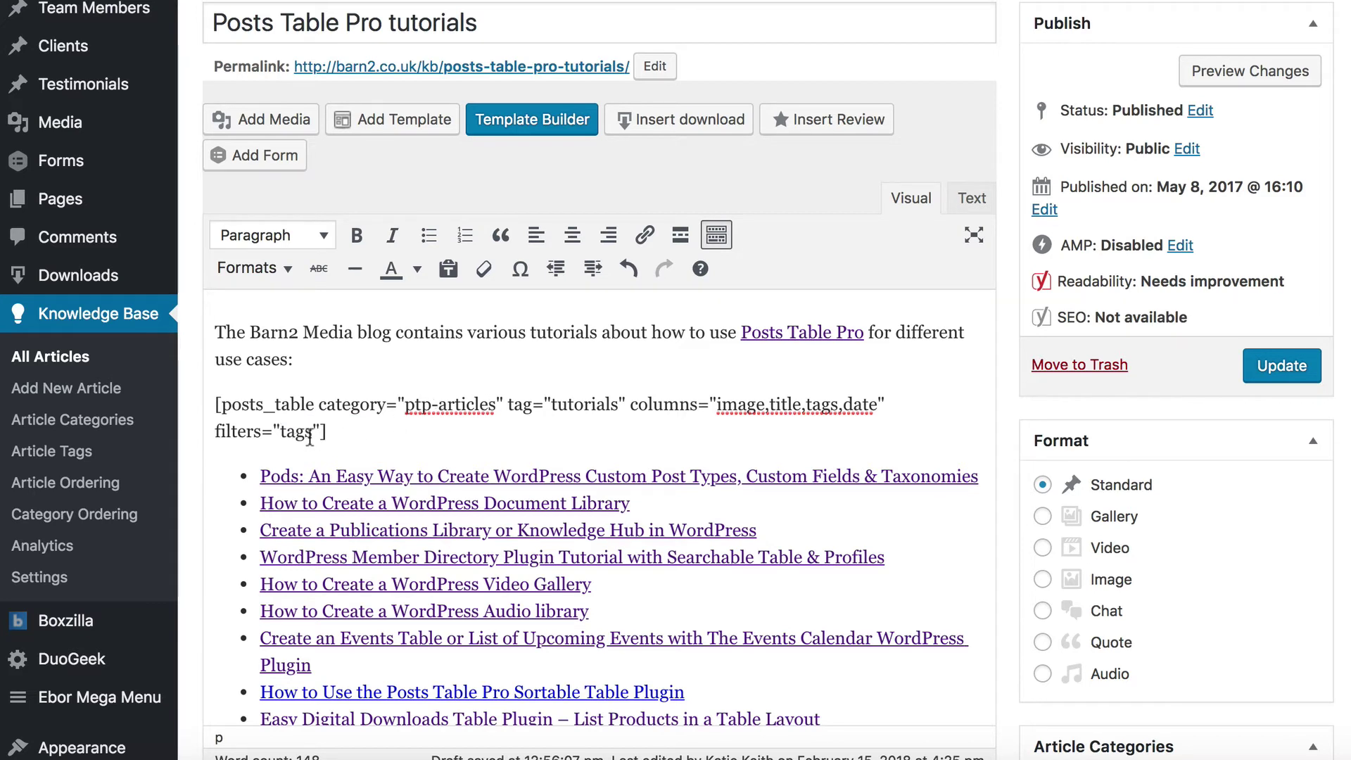
- Preview the article changes, test the Tags filter dropdown with Audio and Directory Plugins, and reset the table
click(1244, 75)
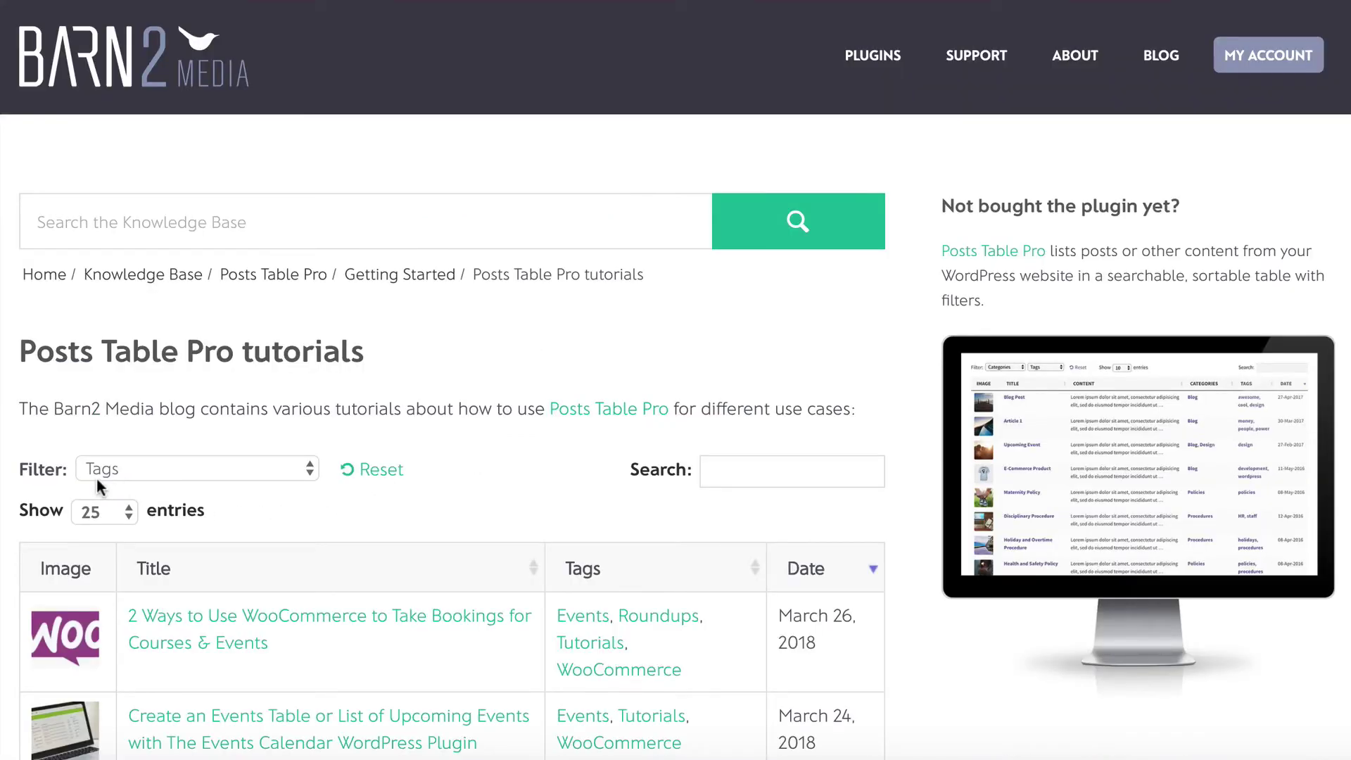
click(117, 470)
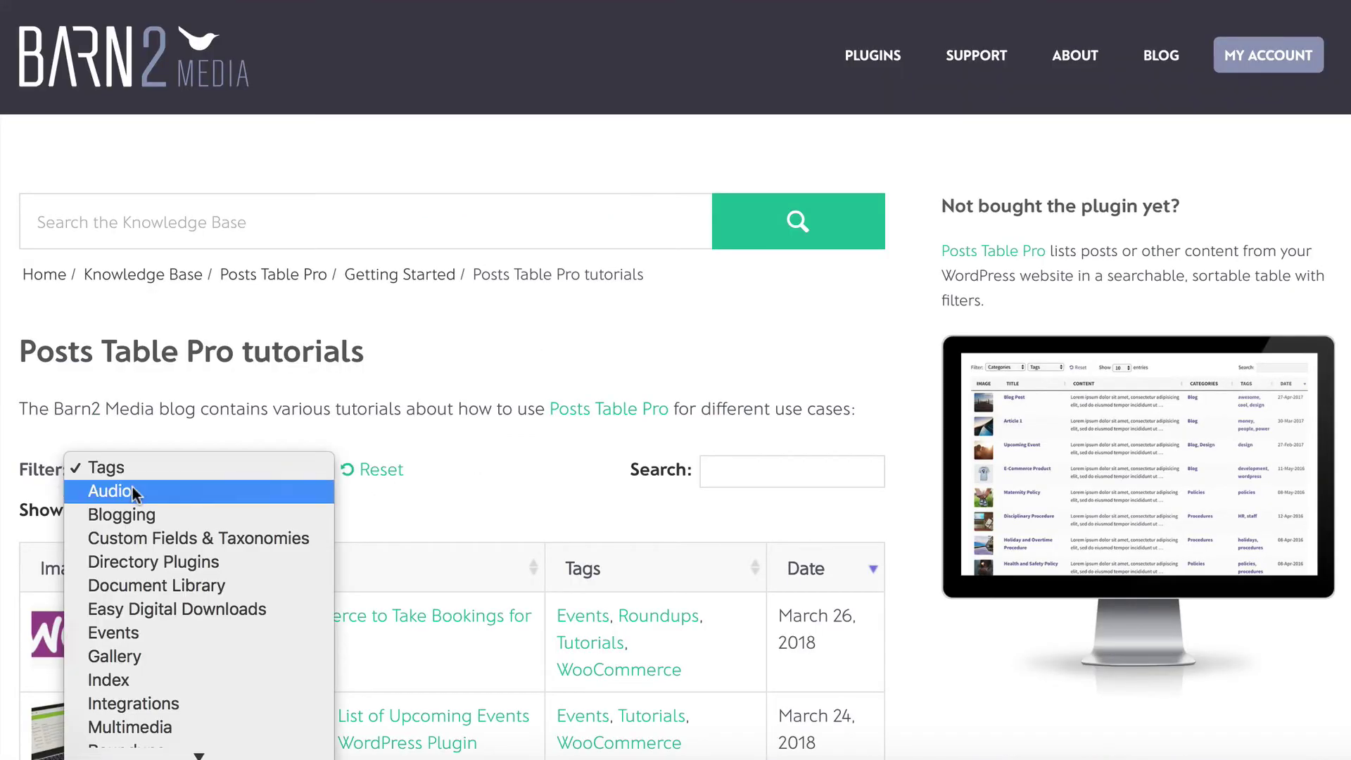
click(134, 486)
scroll(138, 493, down, 3)
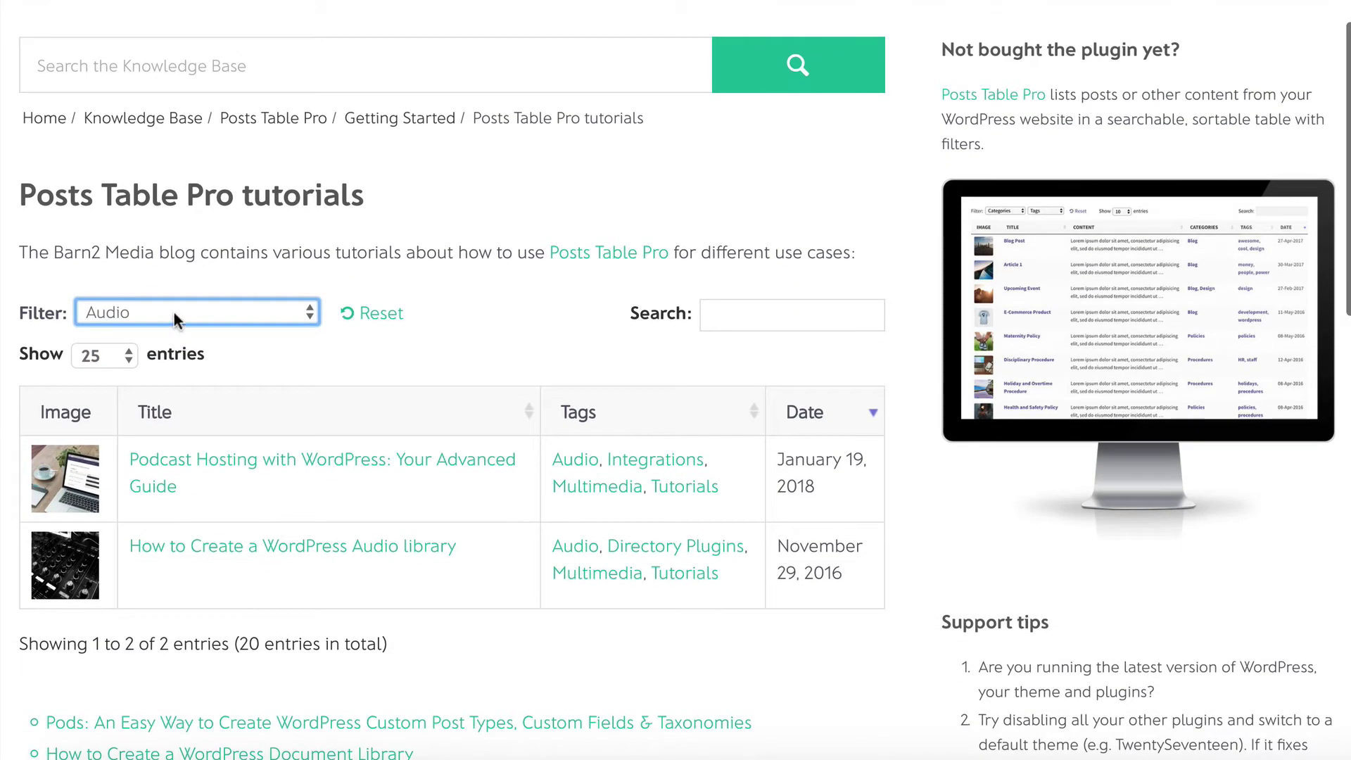
click(174, 312)
click(163, 381)
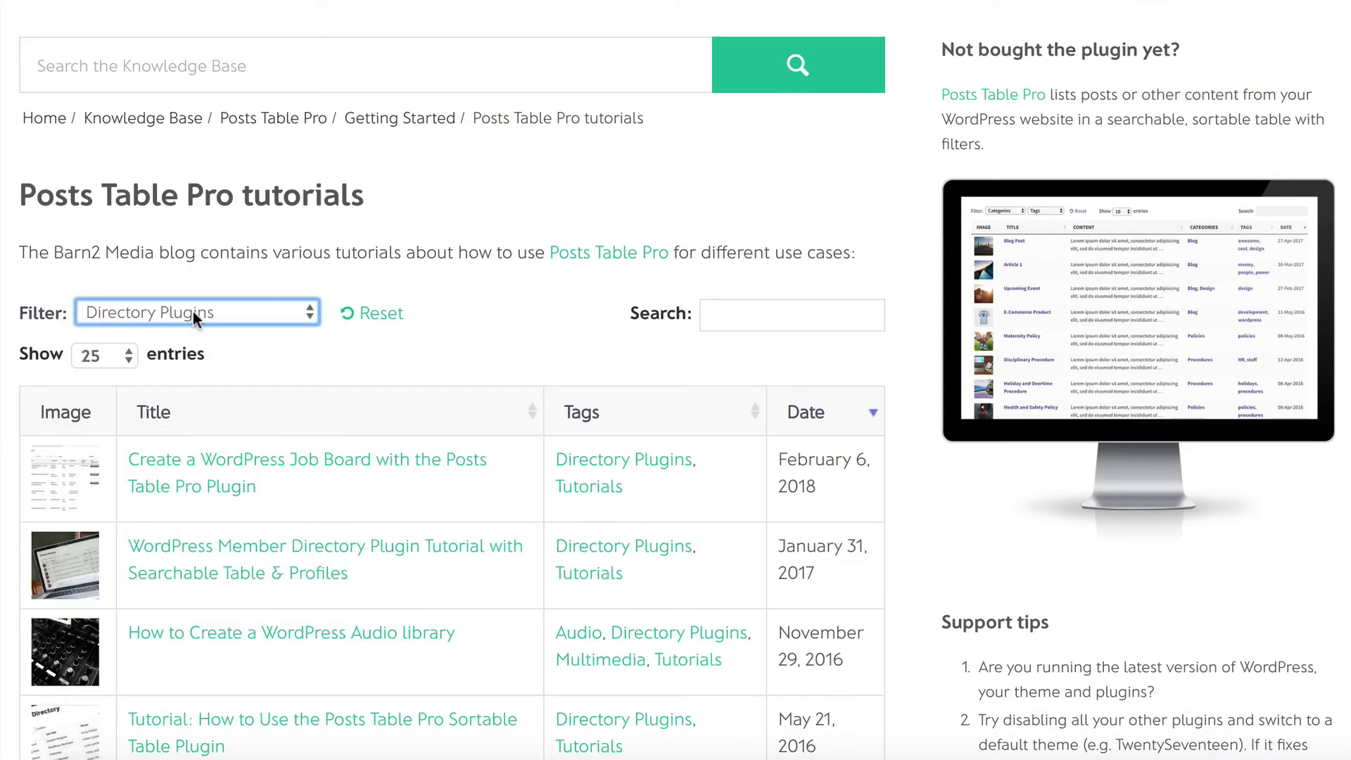
click(372, 313)
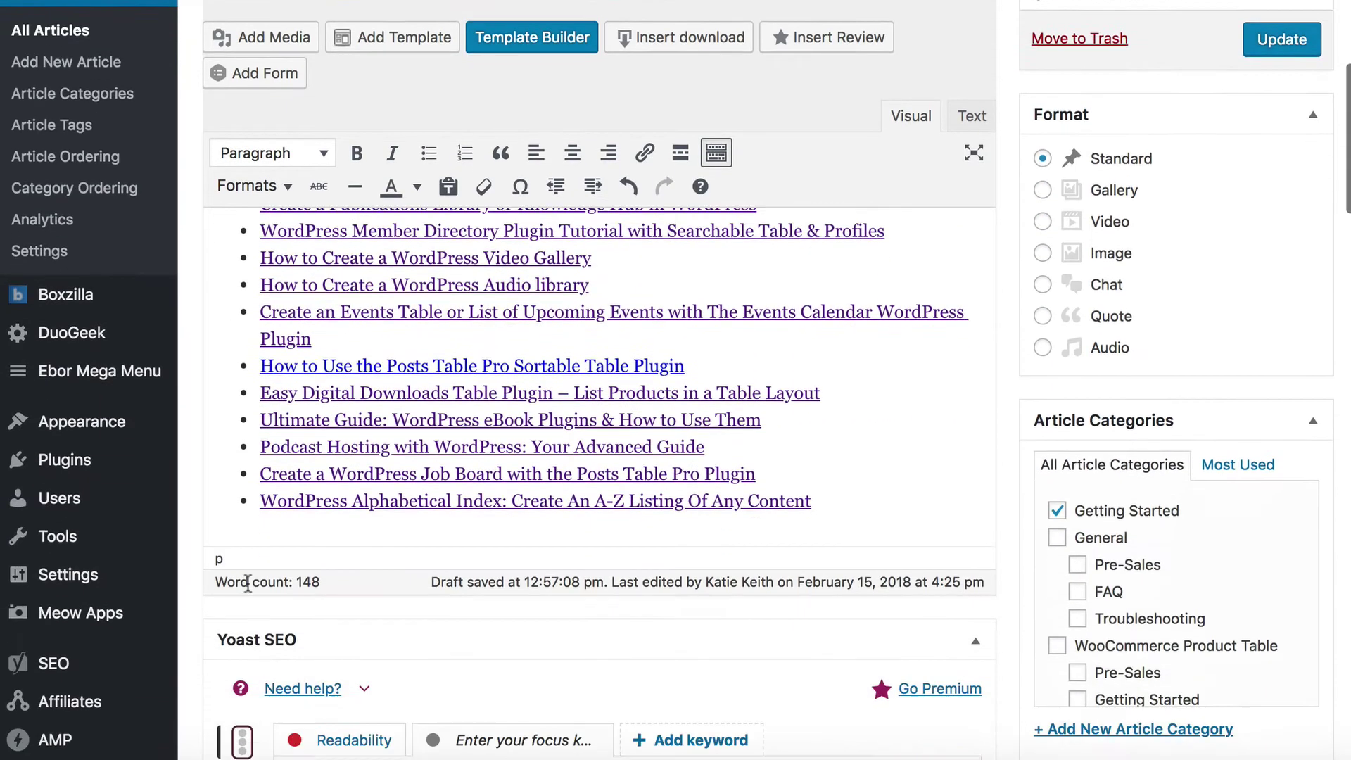
- Locate the Posts Table Pro entry among the site's settings pages and return to the article's shortcode
scroll(248, 584, down, 2)
mouse_move(68, 538)
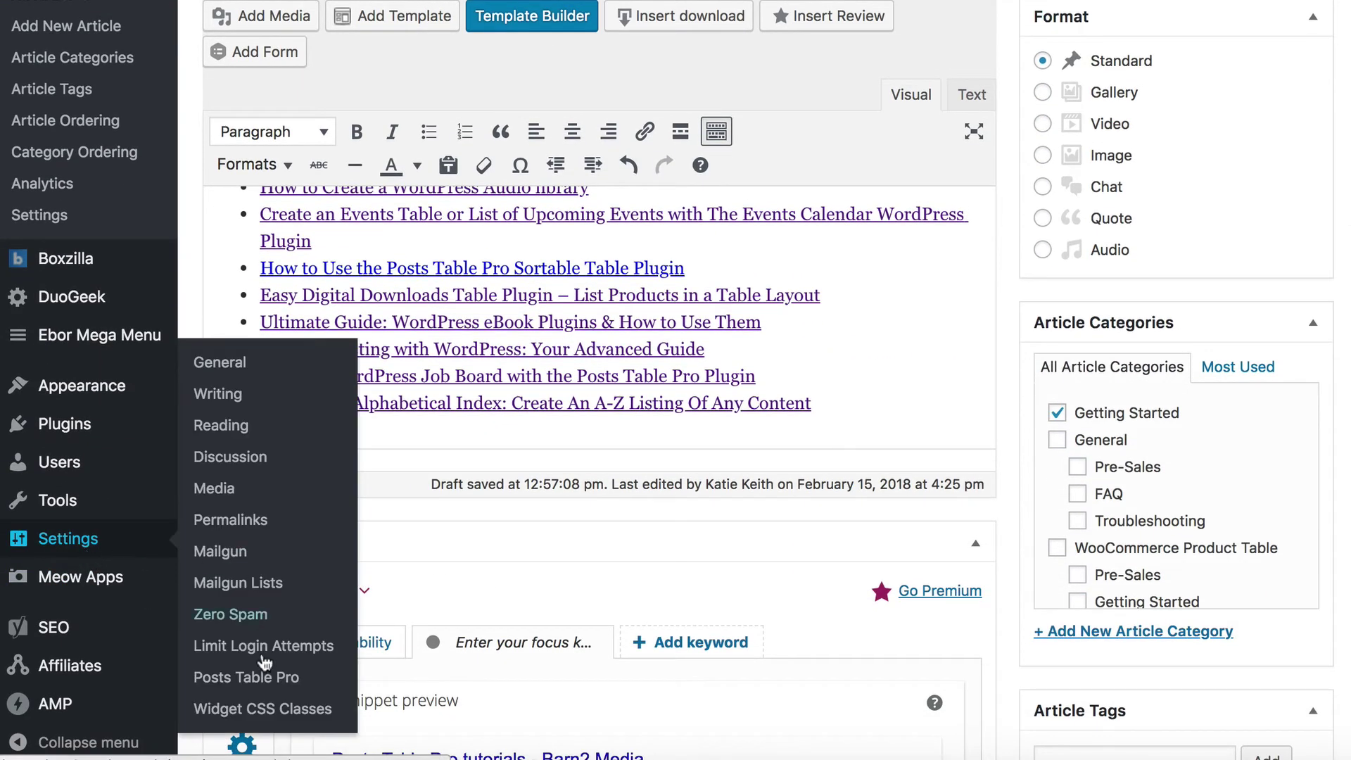
scroll(555, 457, up, 4)
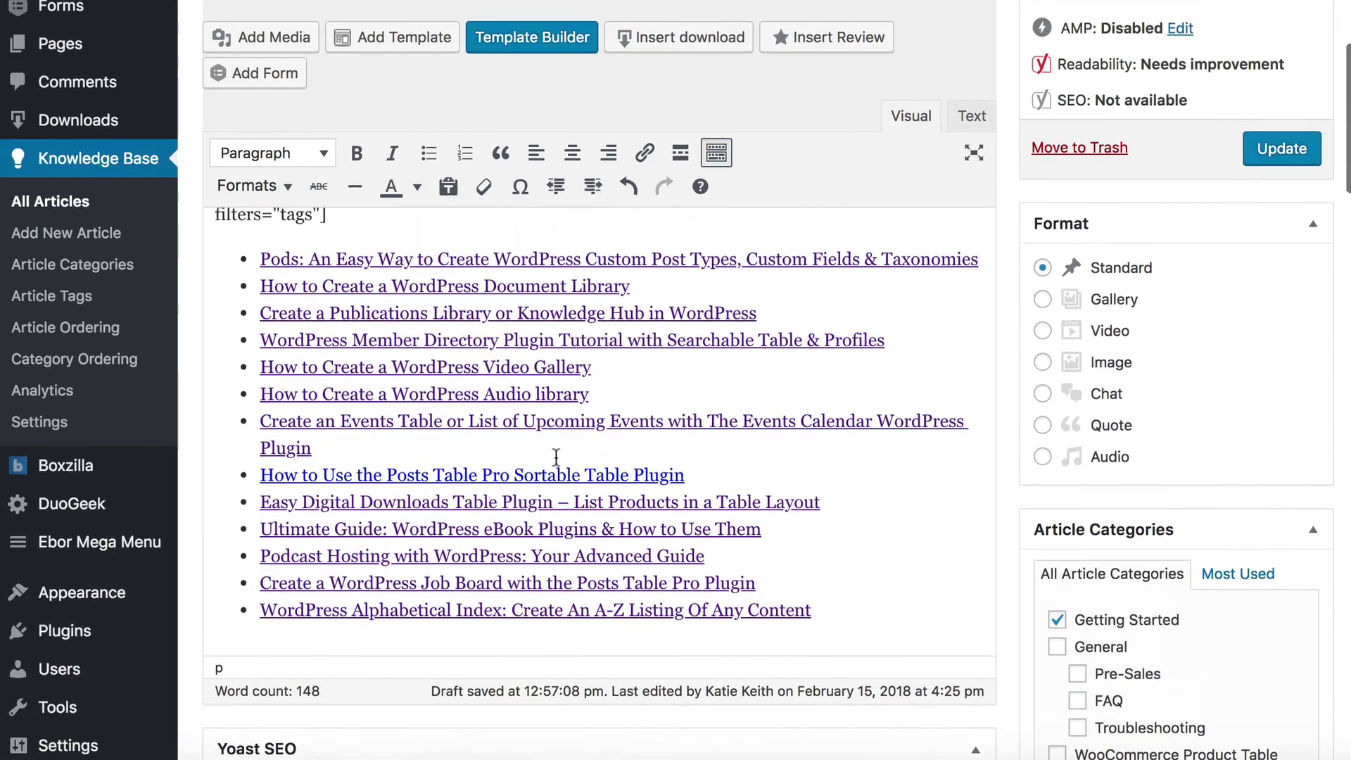
scroll(556, 458, up, 4)
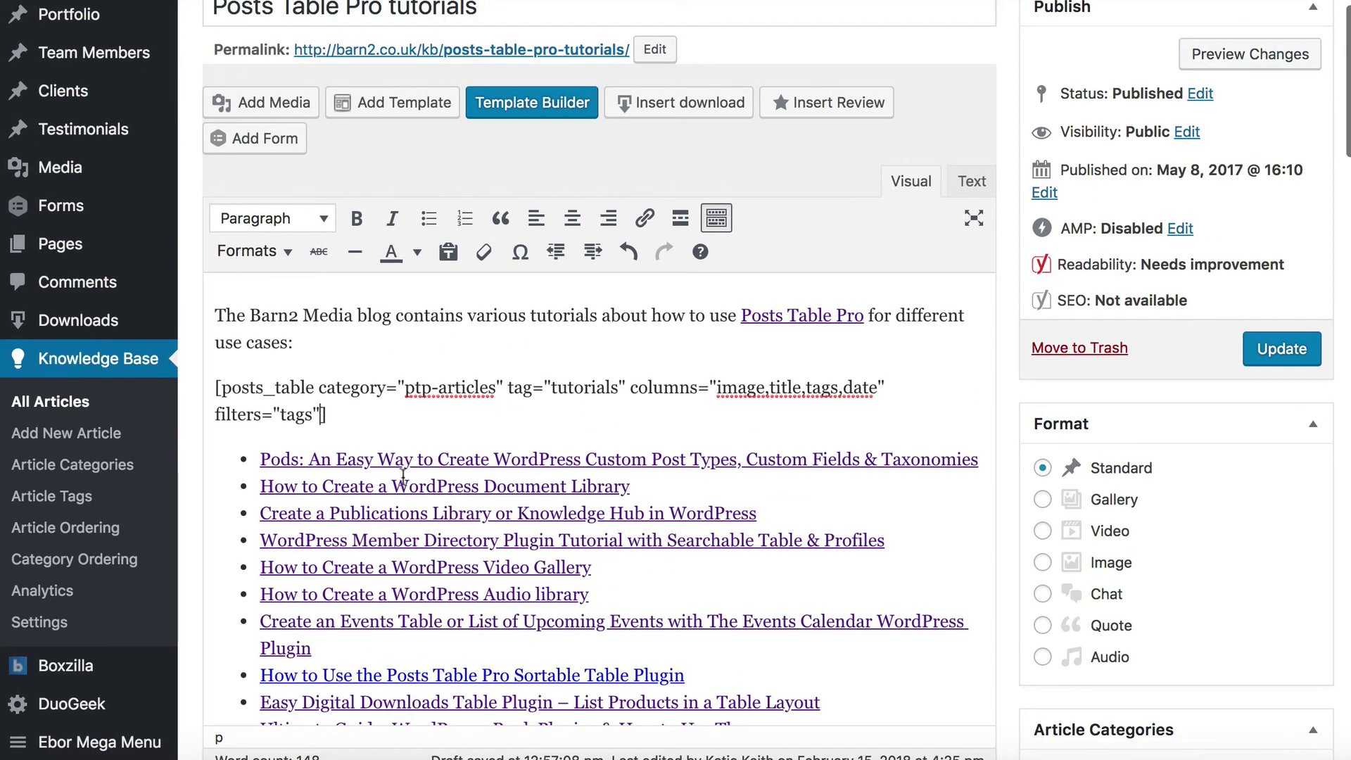
- Add a page_length="false" attribute to the end of the posts_table shortcode
text(page)
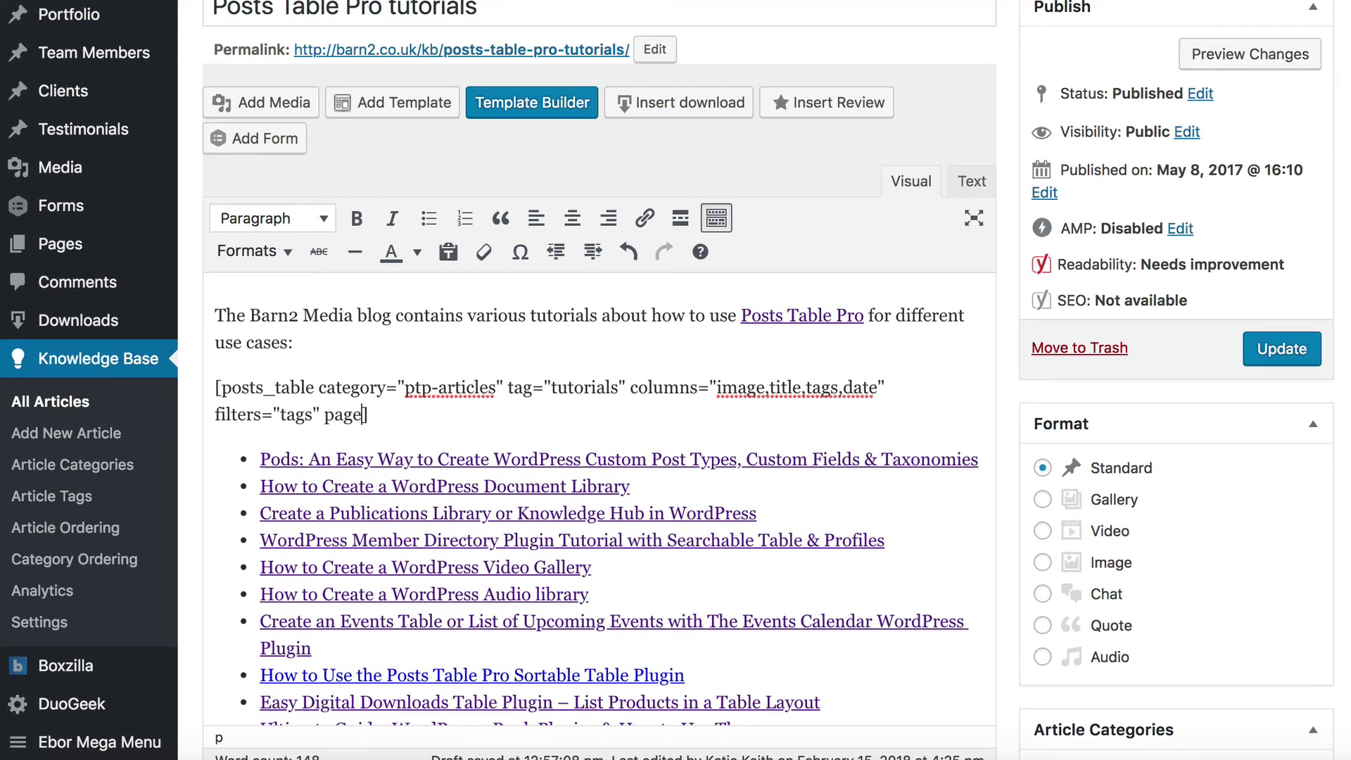
text(_legnth)
key(BackSpace)
key(BackSpace)
key(BackSpace)
key(BackSpace)
text(ngth+)
key(BackSpace)
text(="false)
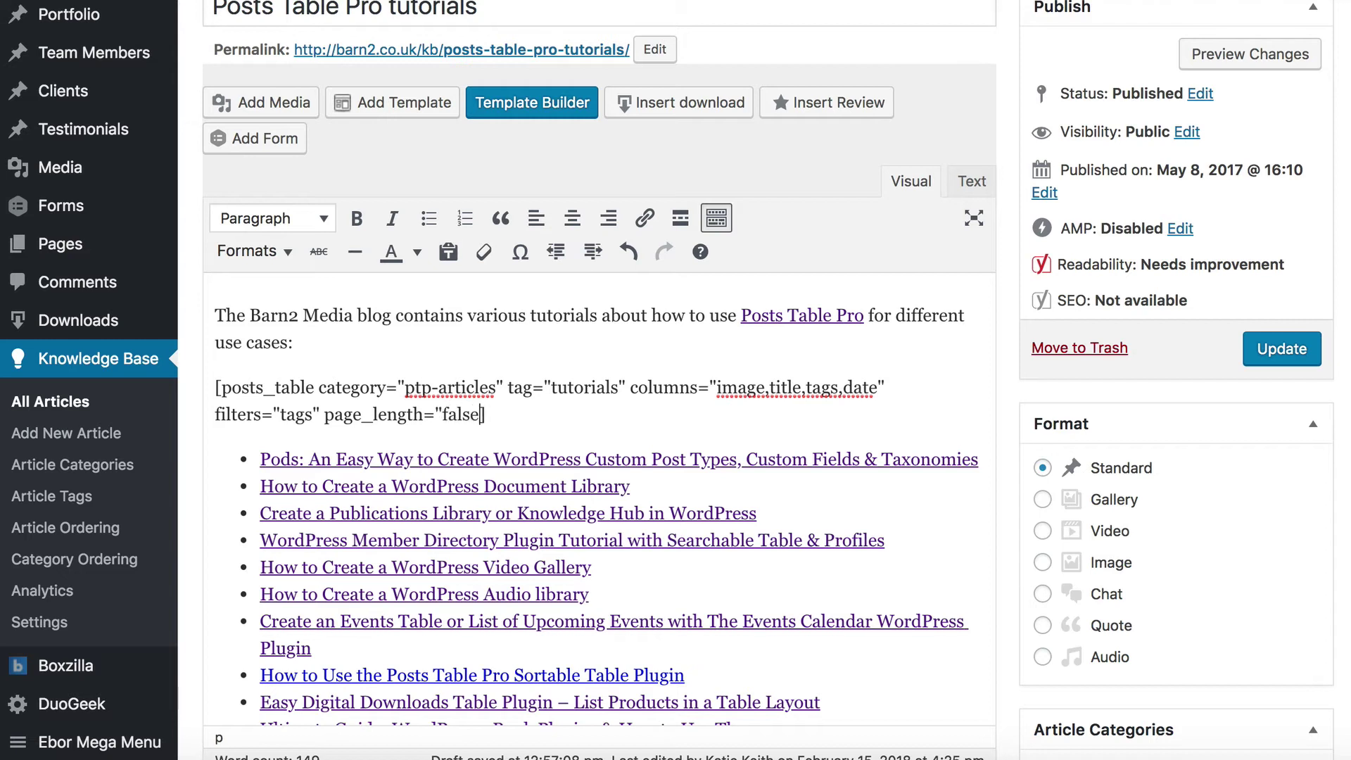
text(")
- Preview the article changes and inspect the controls above the tutorials table
click(1196, 54)
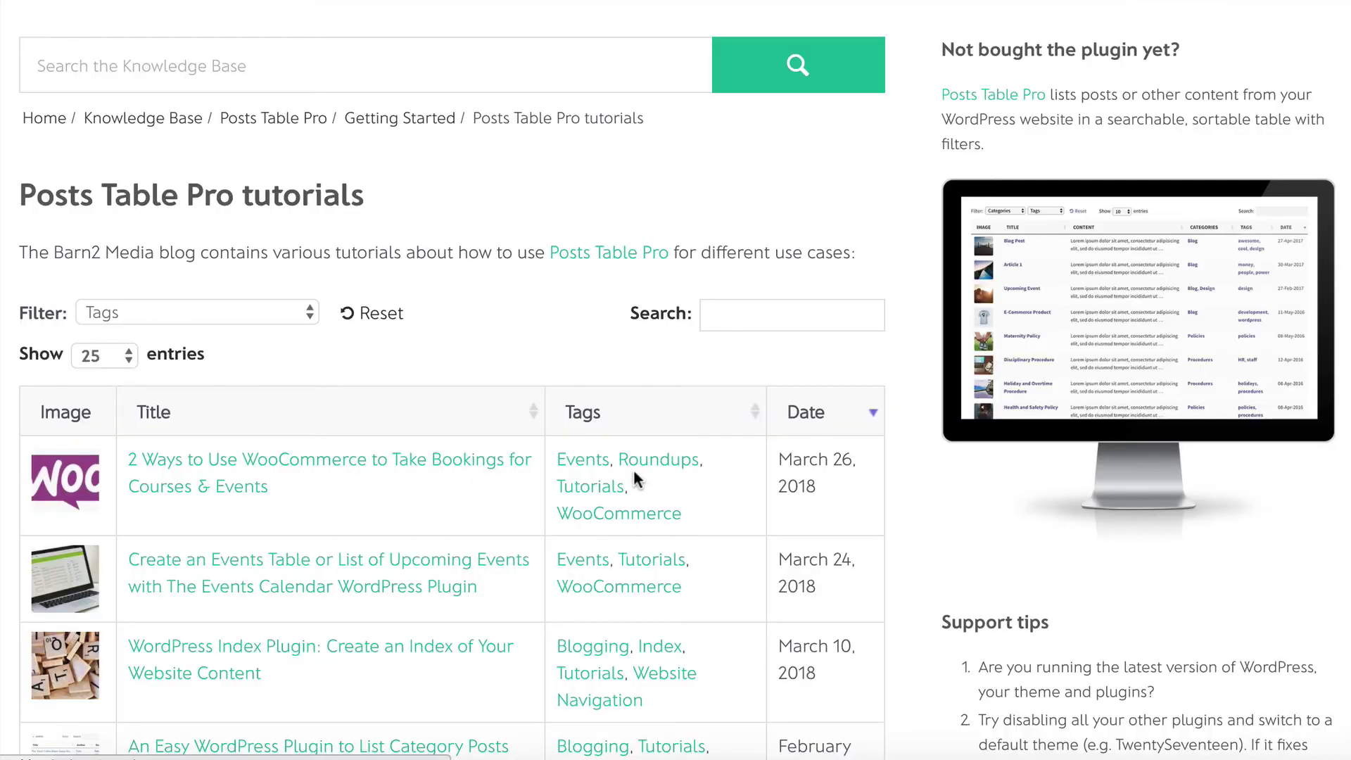
scroll(626, 486, down, 4)
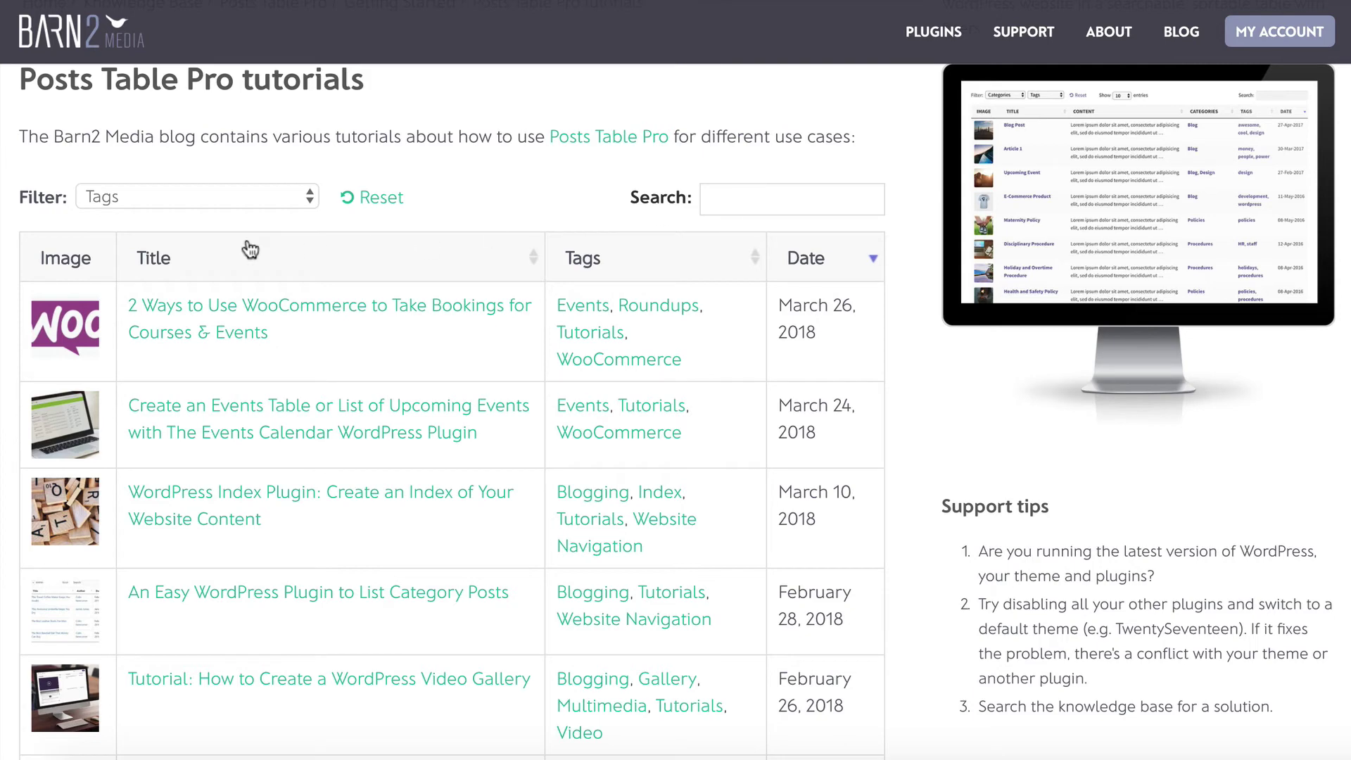
scroll(250, 250, up, 1)
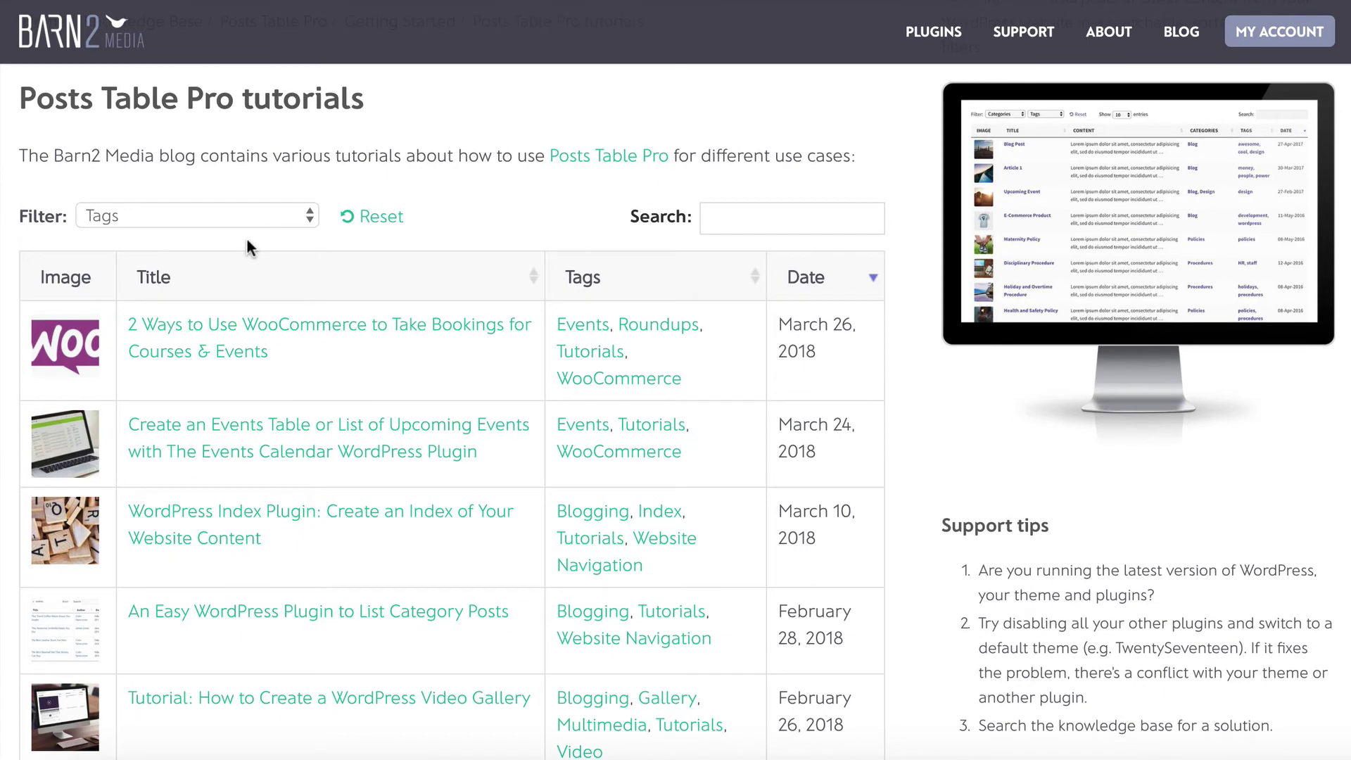
- Filter the tutorials table by the Audio tag, search it for "podcast", and reset the table
click(196, 218)
click(197, 239)
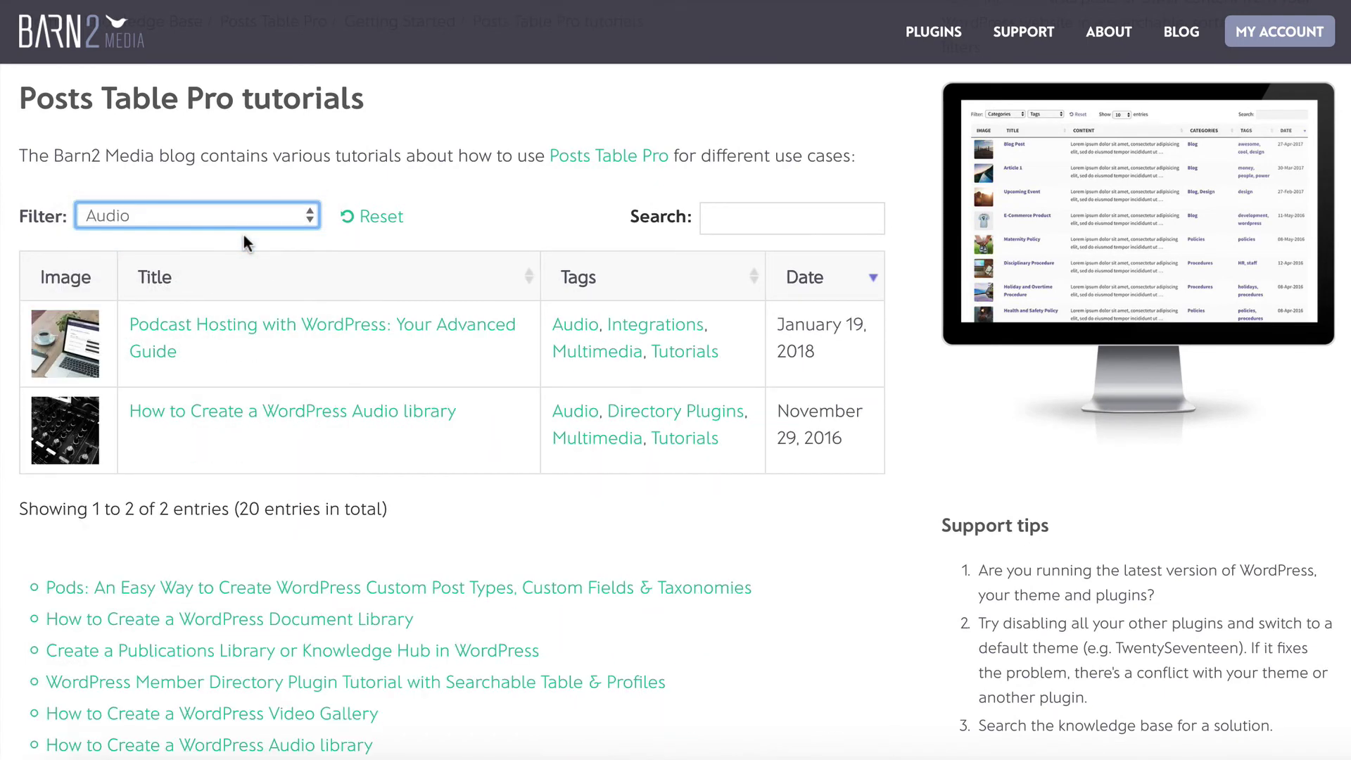
click(842, 212)
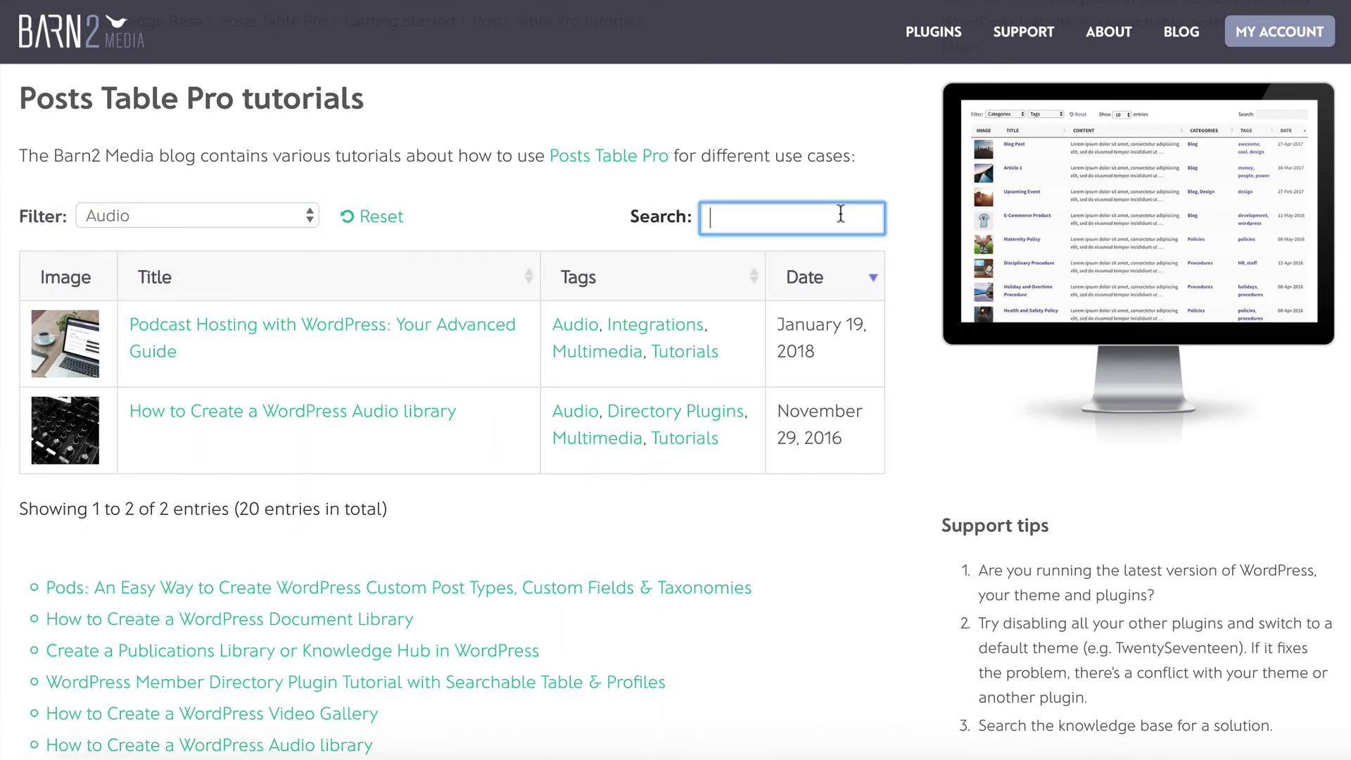
text(podcast)
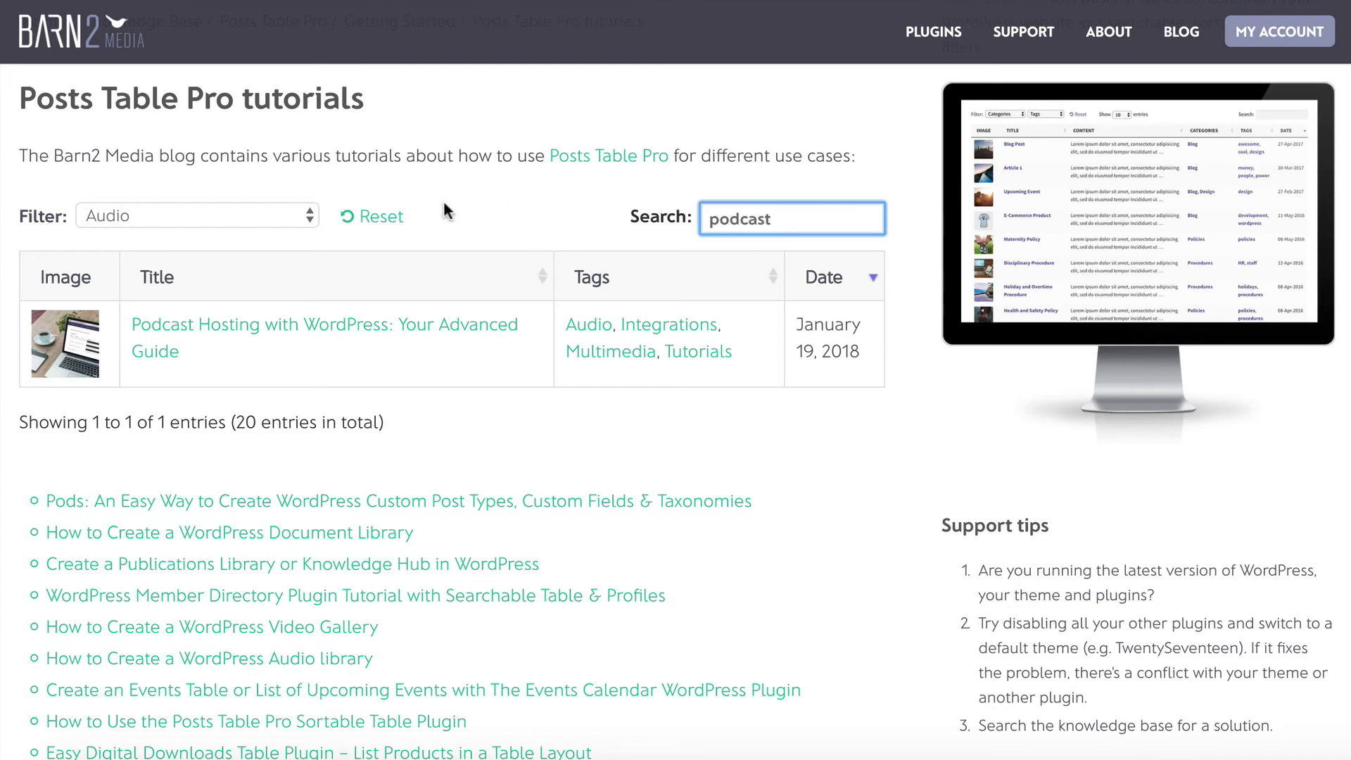
click(352, 217)
- Test sorting the tutorials table in both directions by title, tags and date, ending with the newest date first
click(156, 285)
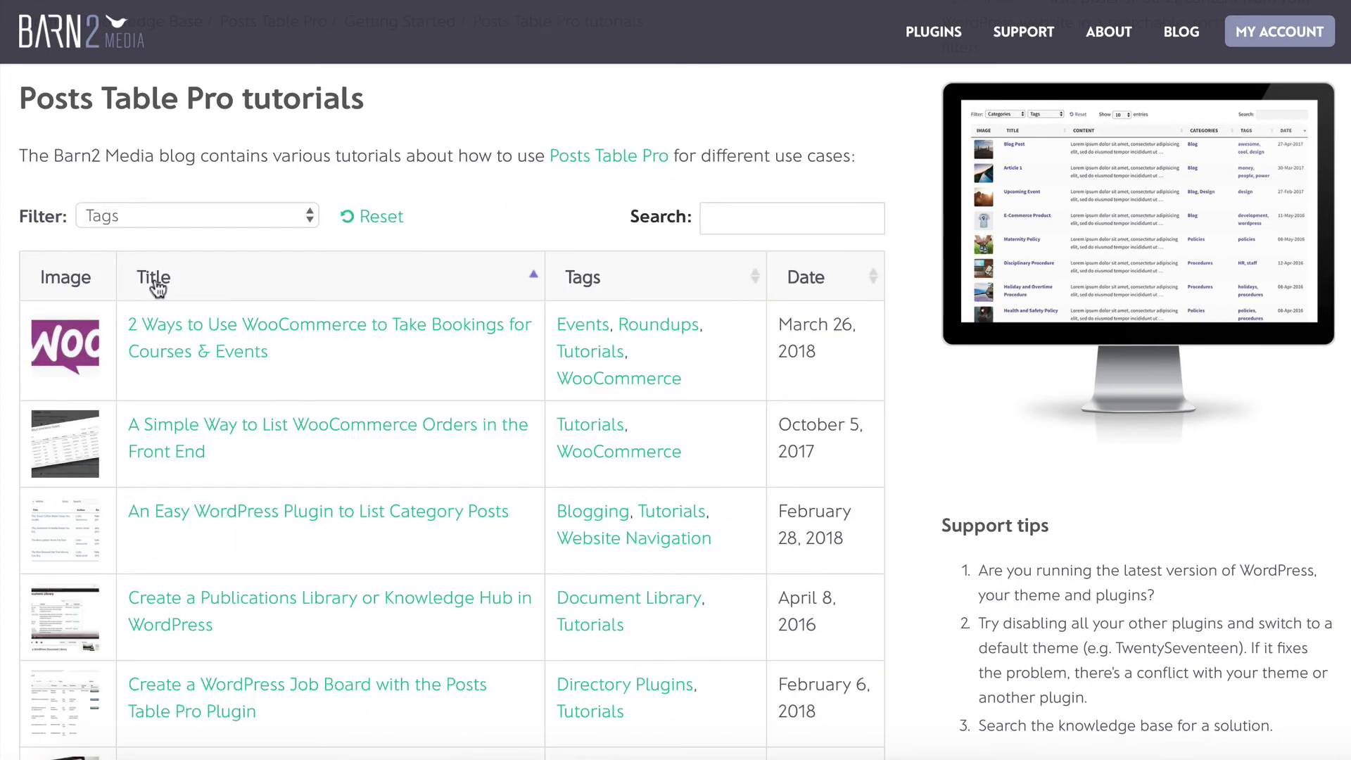
click(154, 285)
click(594, 281)
click(594, 282)
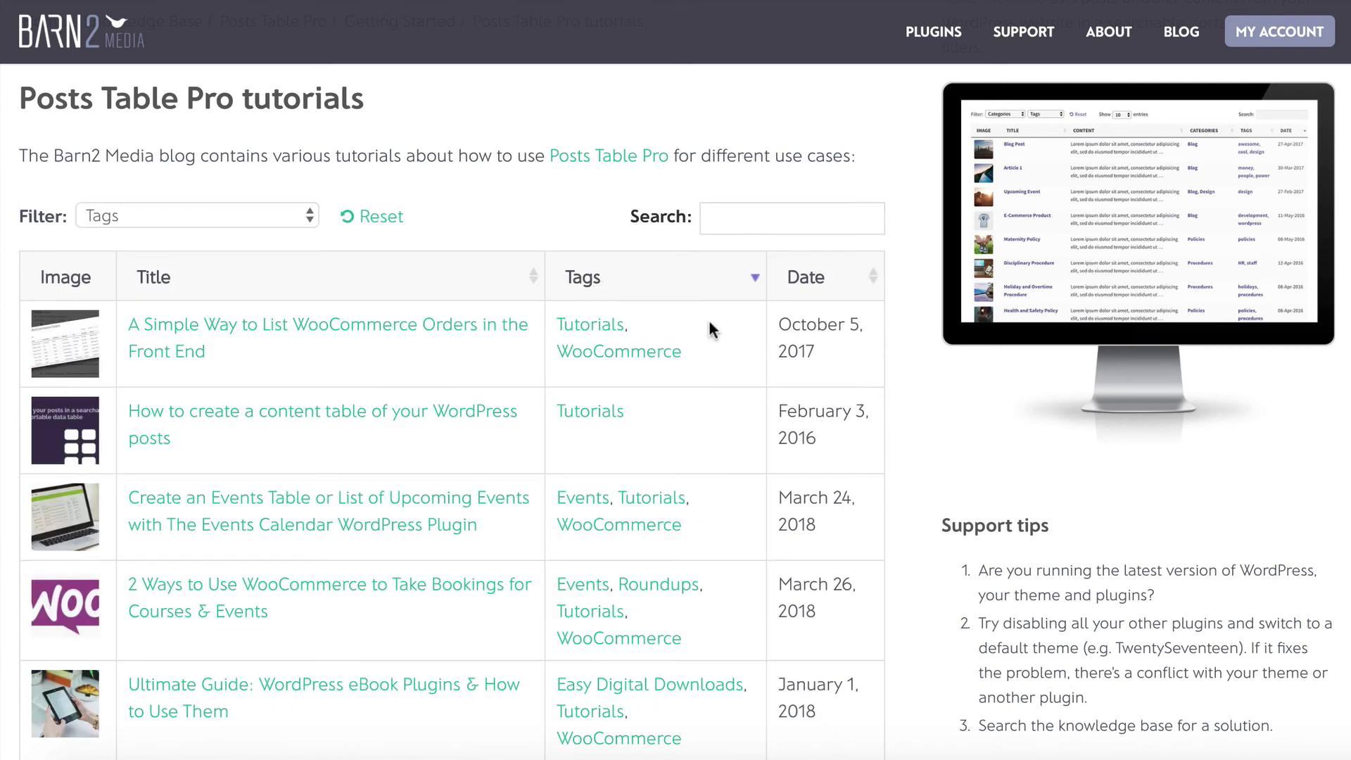
click(809, 285)
click(809, 286)
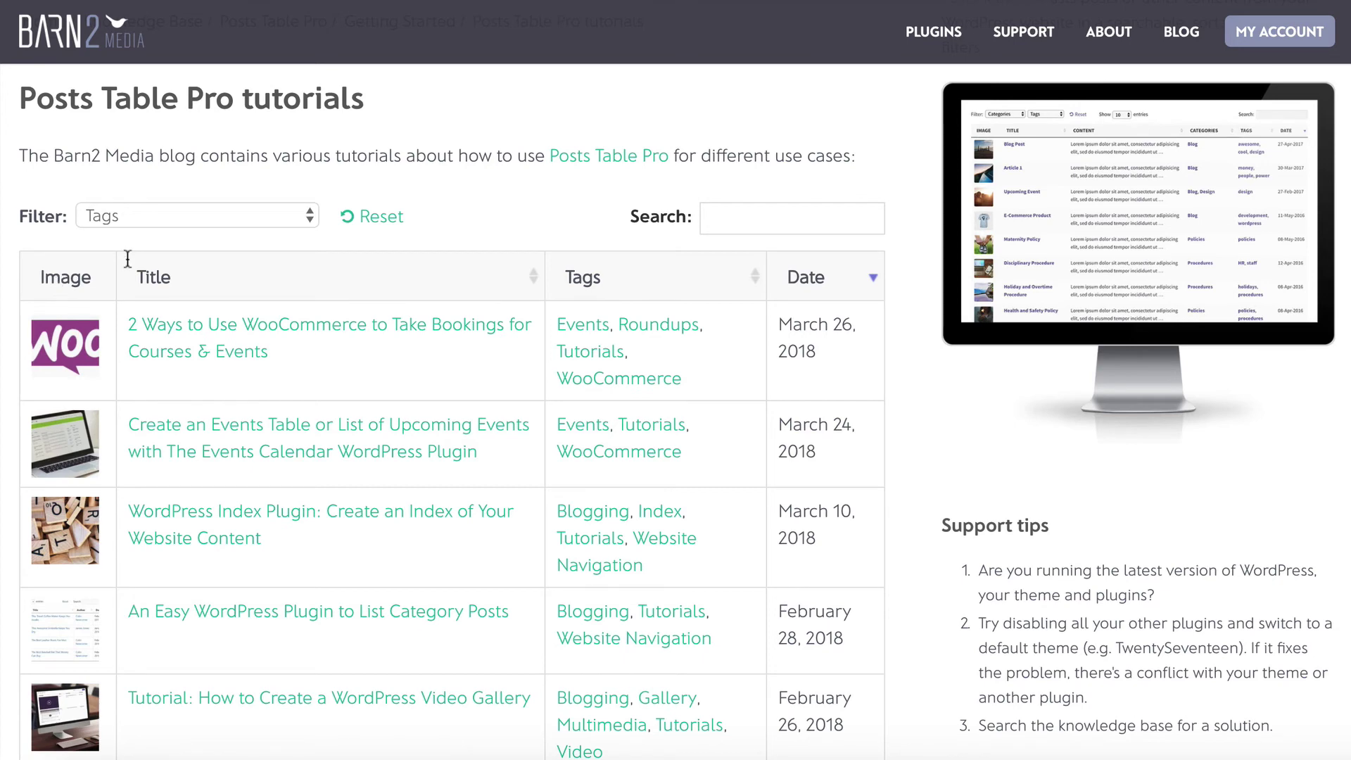
- Filter the tutorials table by the Roundups tag from a table row, reset it, and look over the full list
click(638, 329)
scroll(633, 334, up, 3)
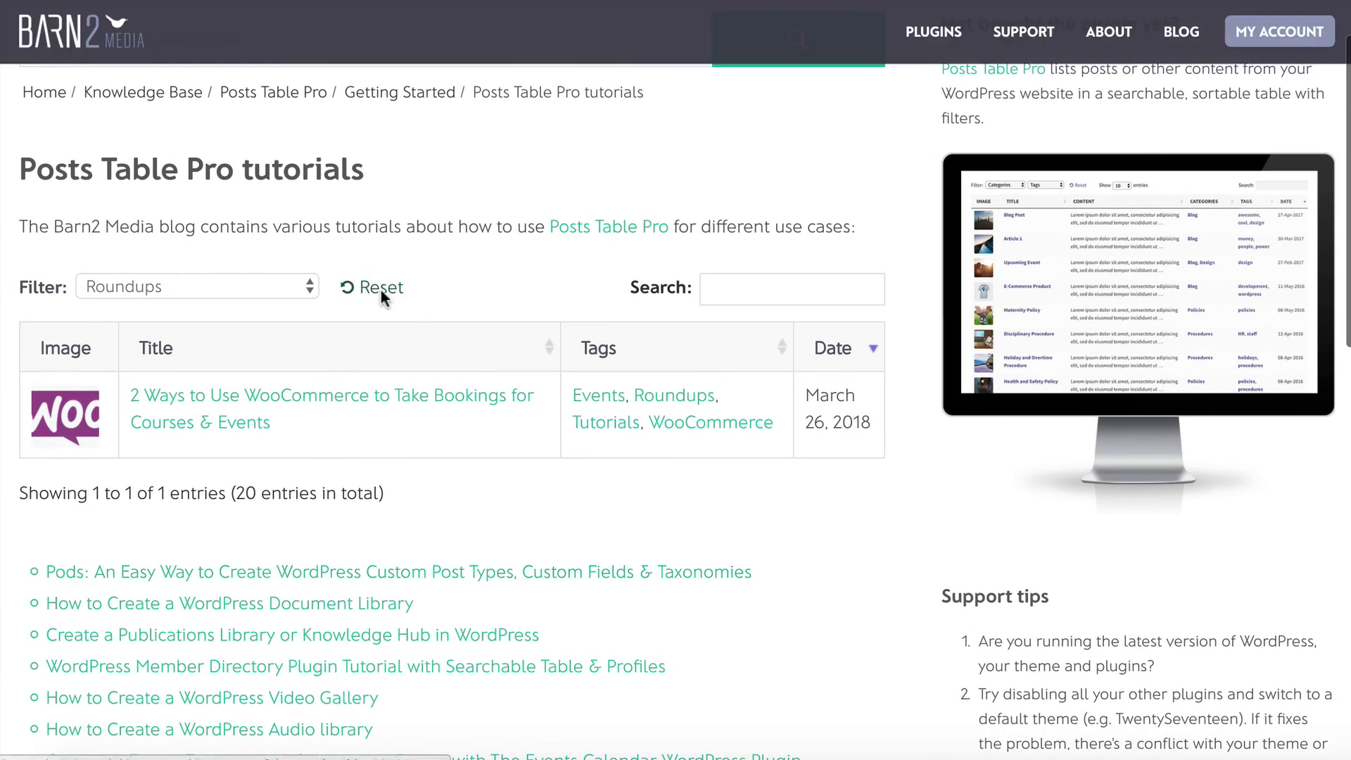
click(373, 288)
scroll(422, 371, down, 2)
scroll(421, 373, up, 1)
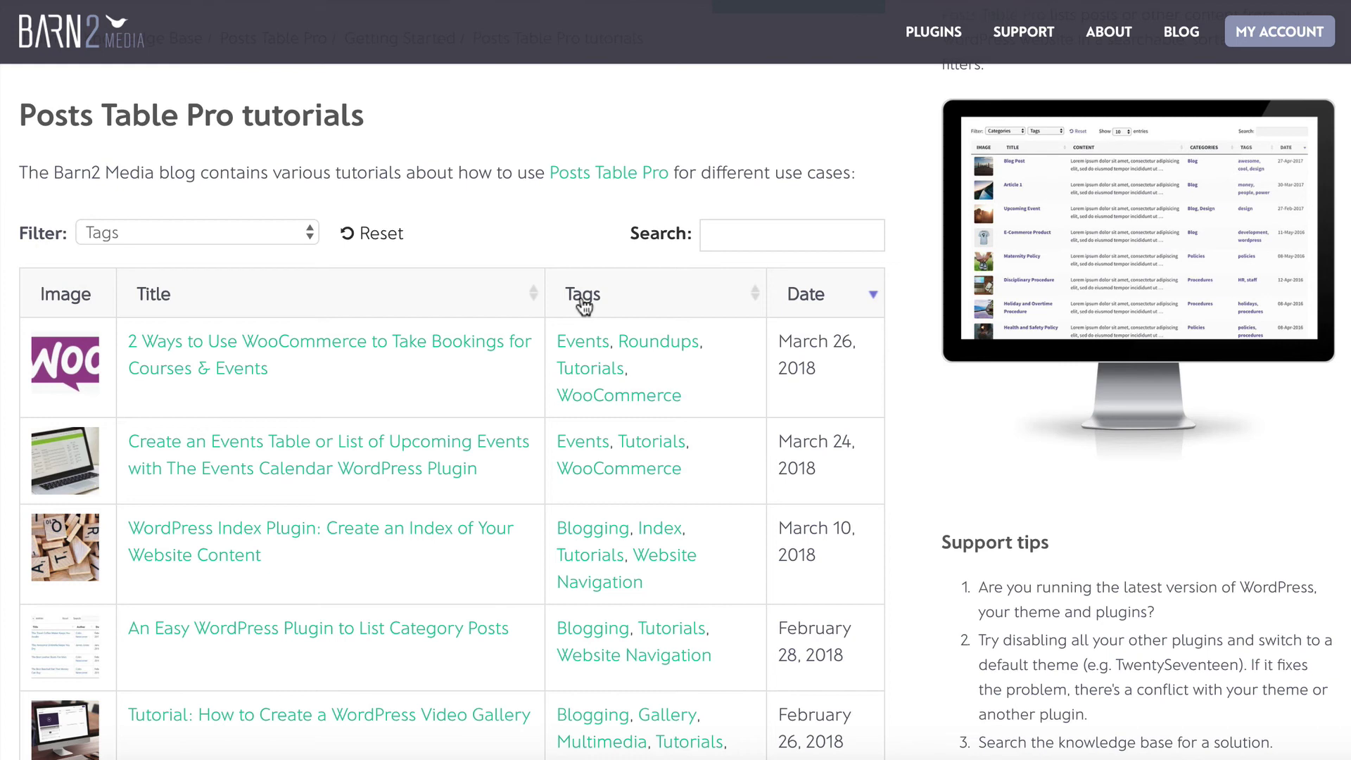
- Look through the previewed tutorials table and the old manual list of tutorial links beneath it
scroll(550, 411, down, 15)
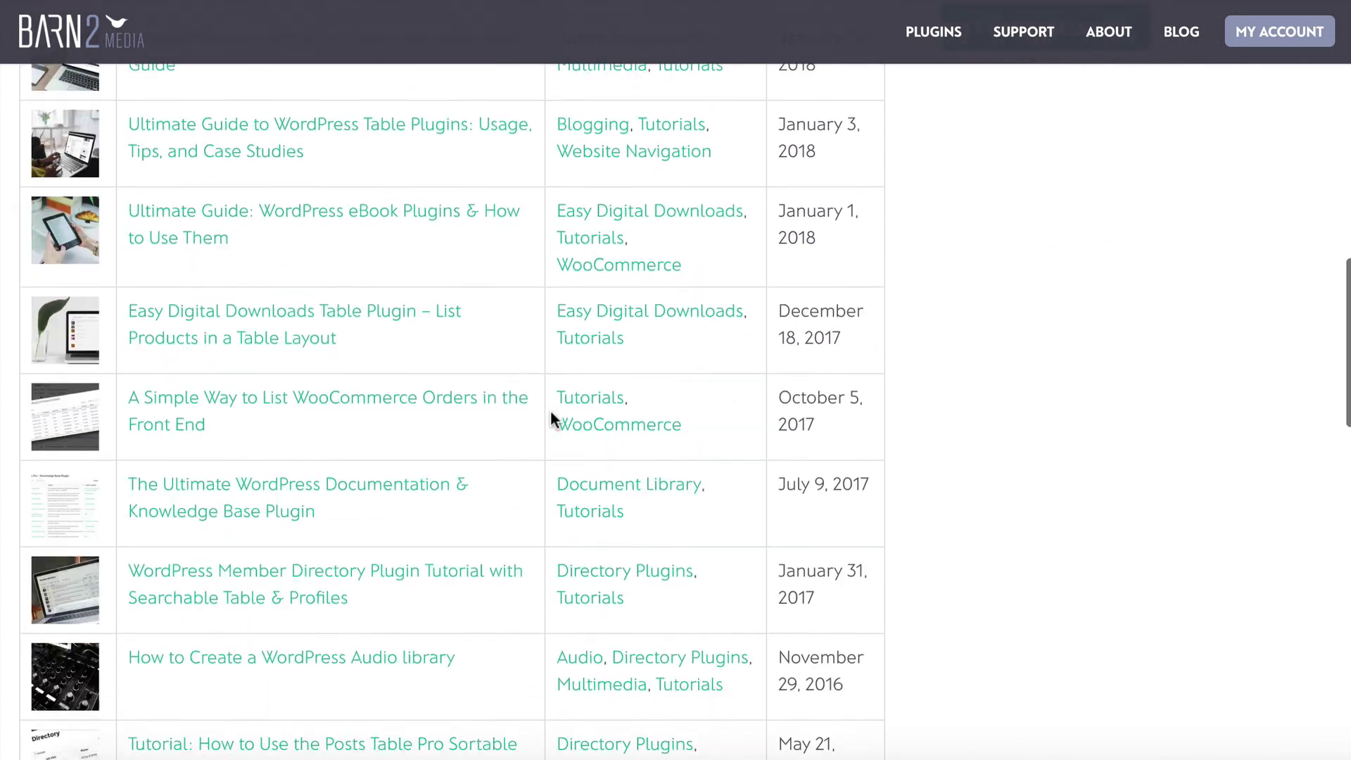
scroll(551, 413, down, 12)
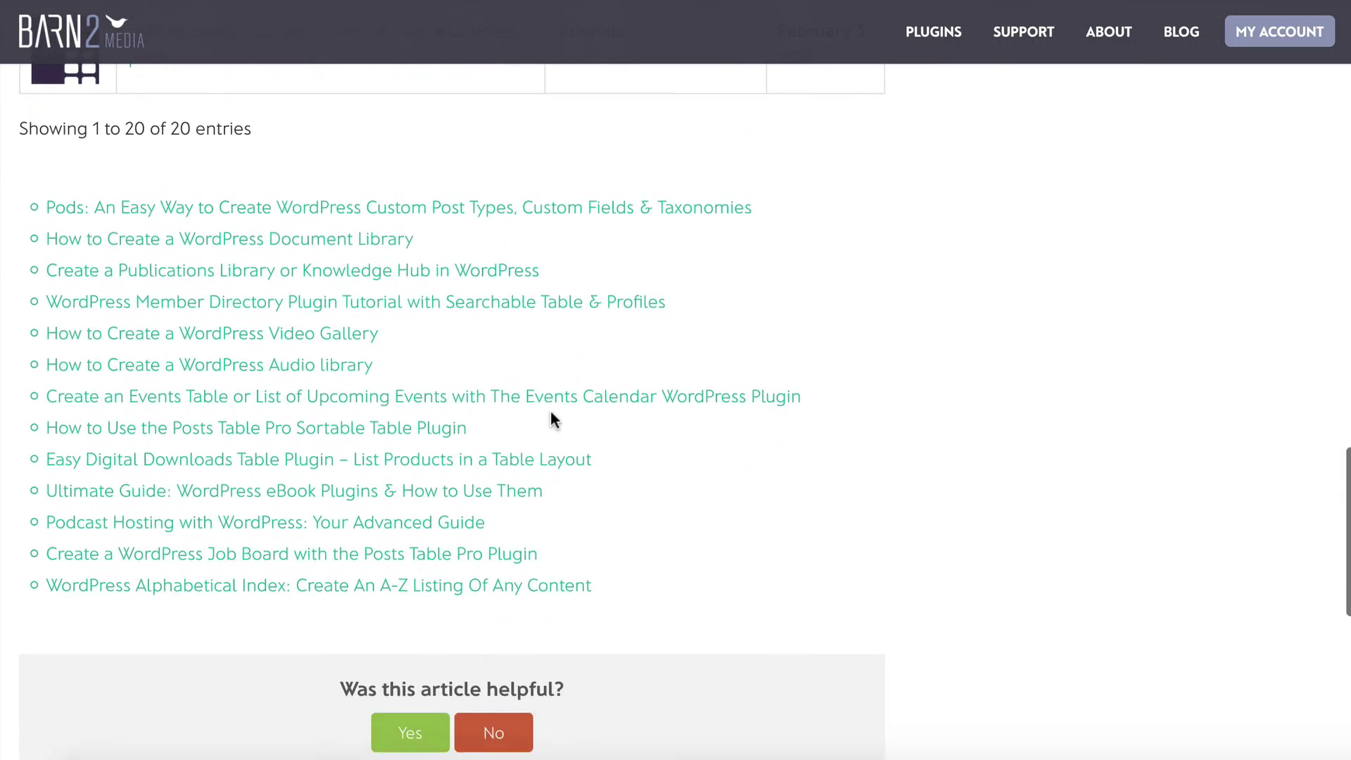
scroll(551, 413, down, 1)
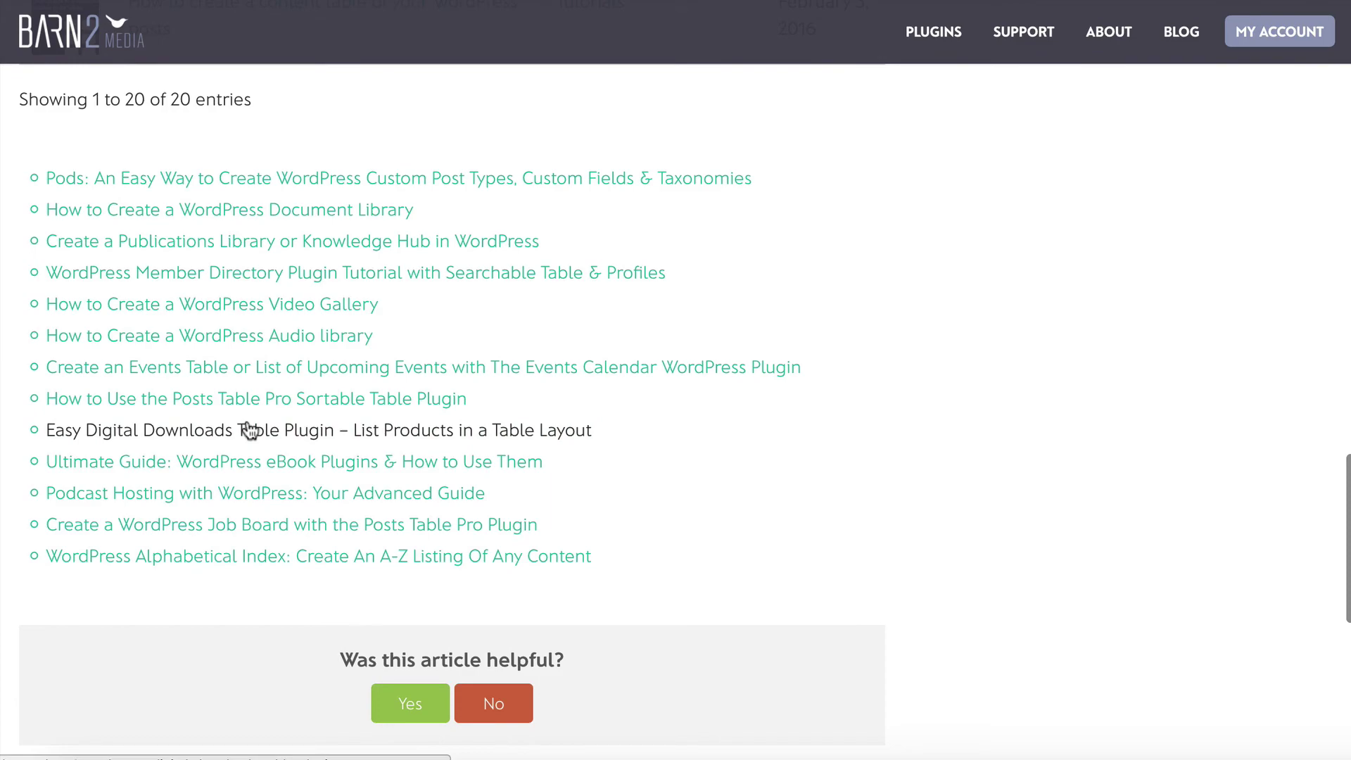
scroll(248, 428, up, 15)
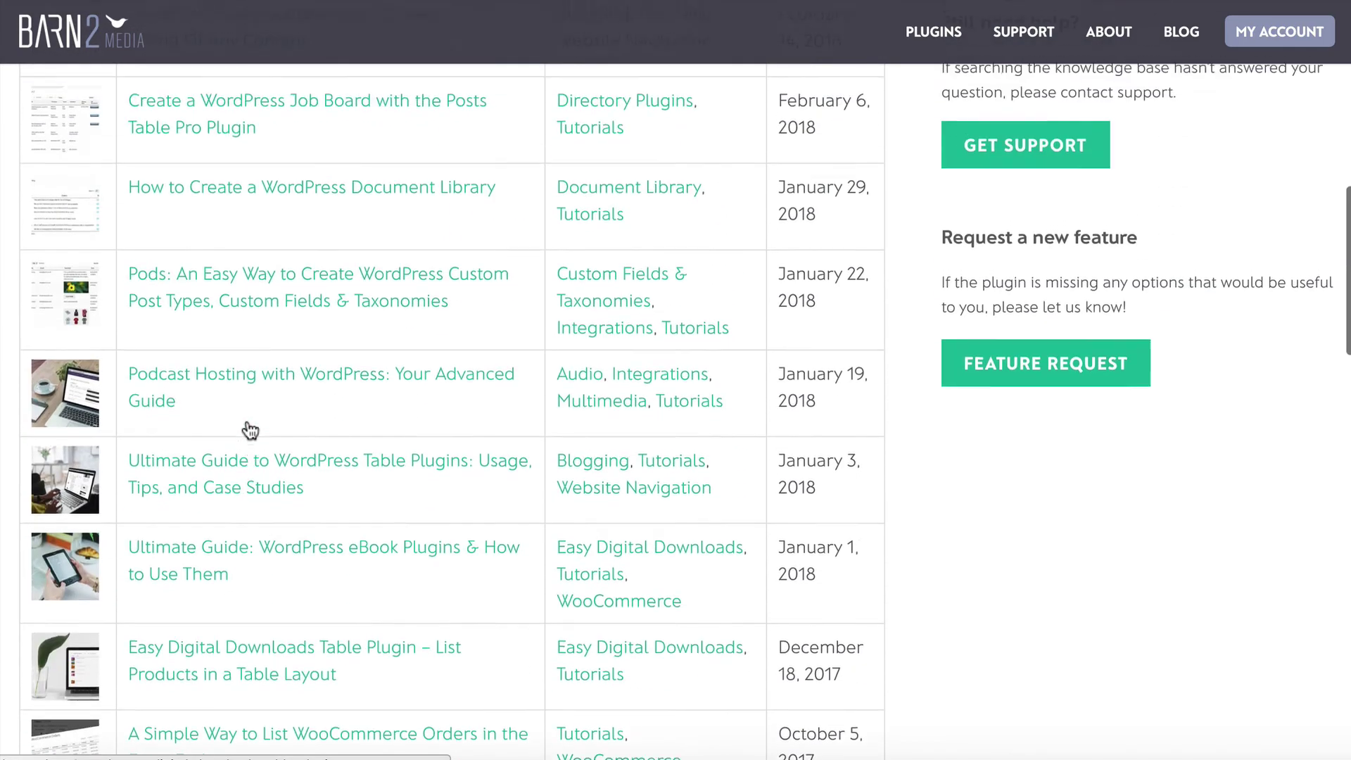
scroll(437, 187, up, 2)
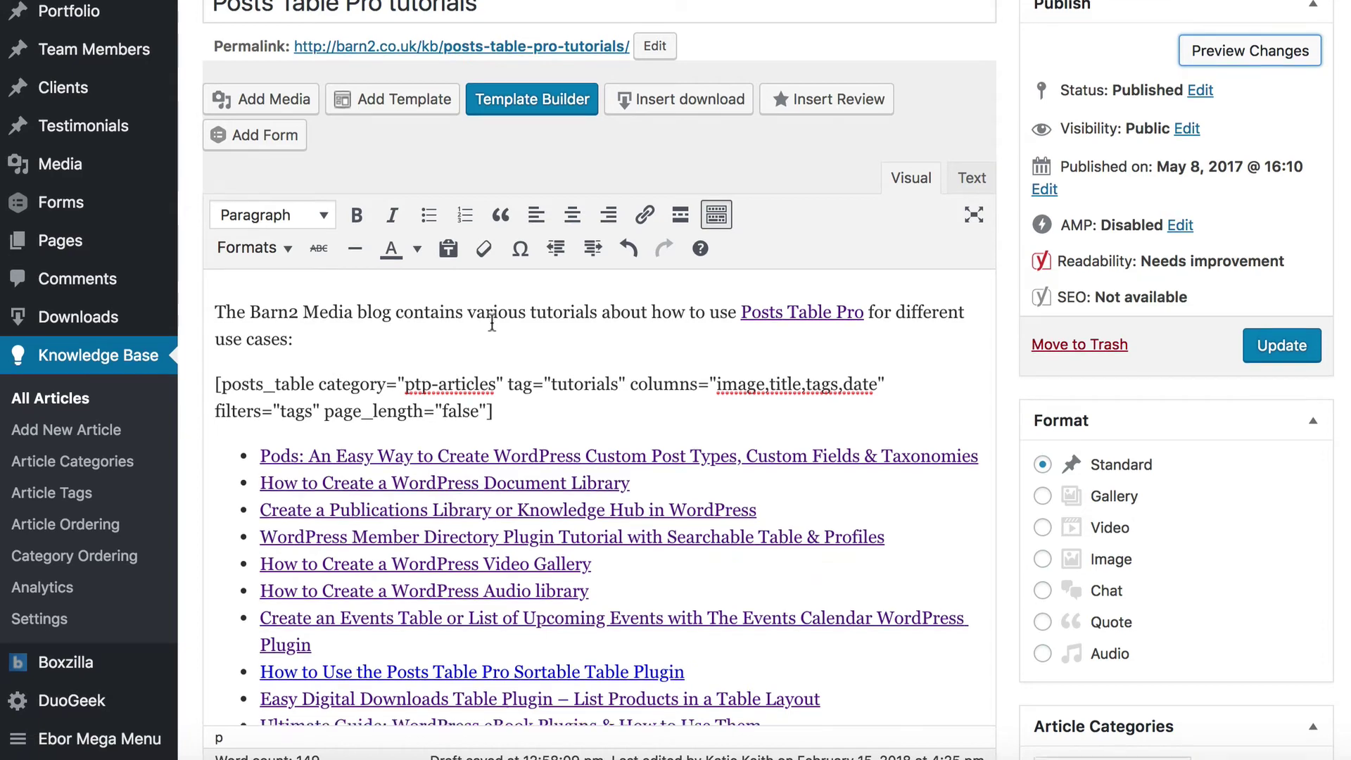
- Delete the entire manual bulleted list of tutorial links below the posts_table shortcode in the article editor
scroll(492, 323, down, 3)
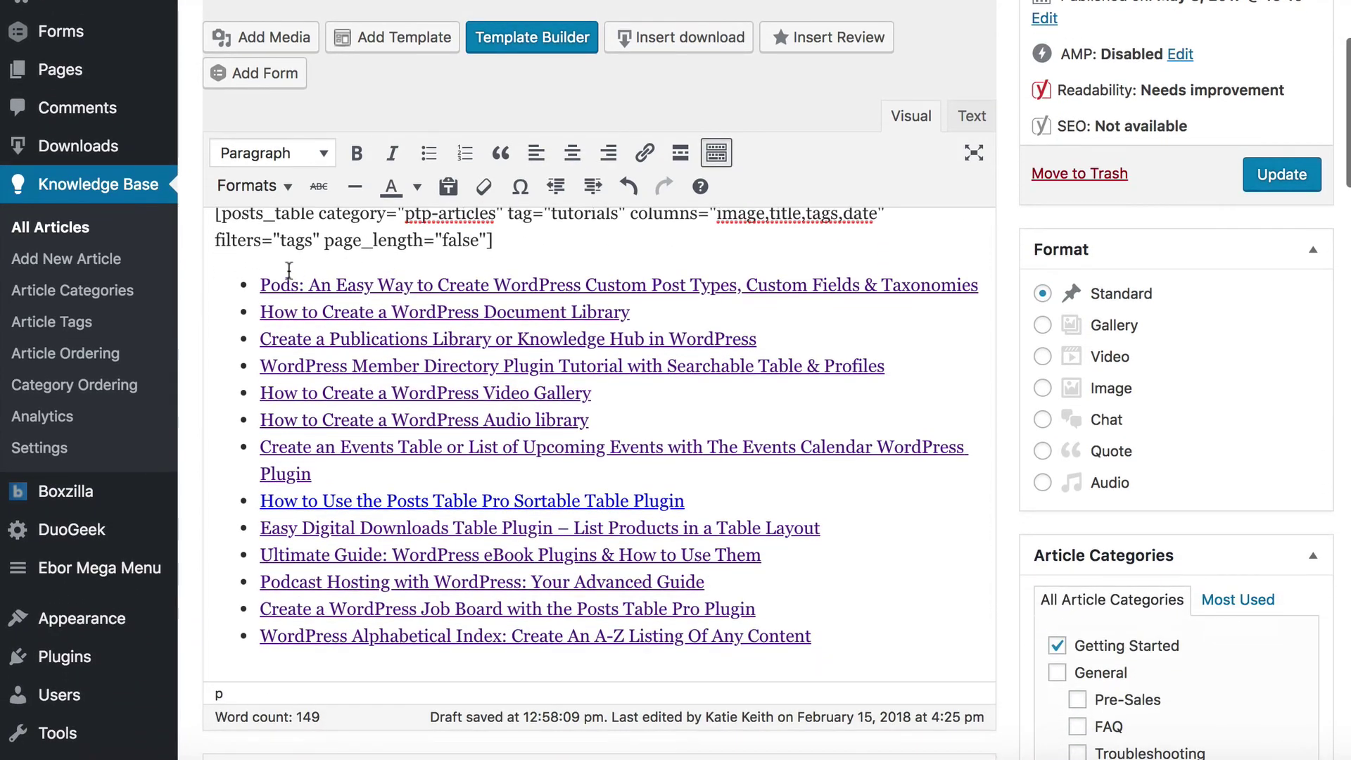
click(265, 286)
click(816, 543)
click(818, 637)
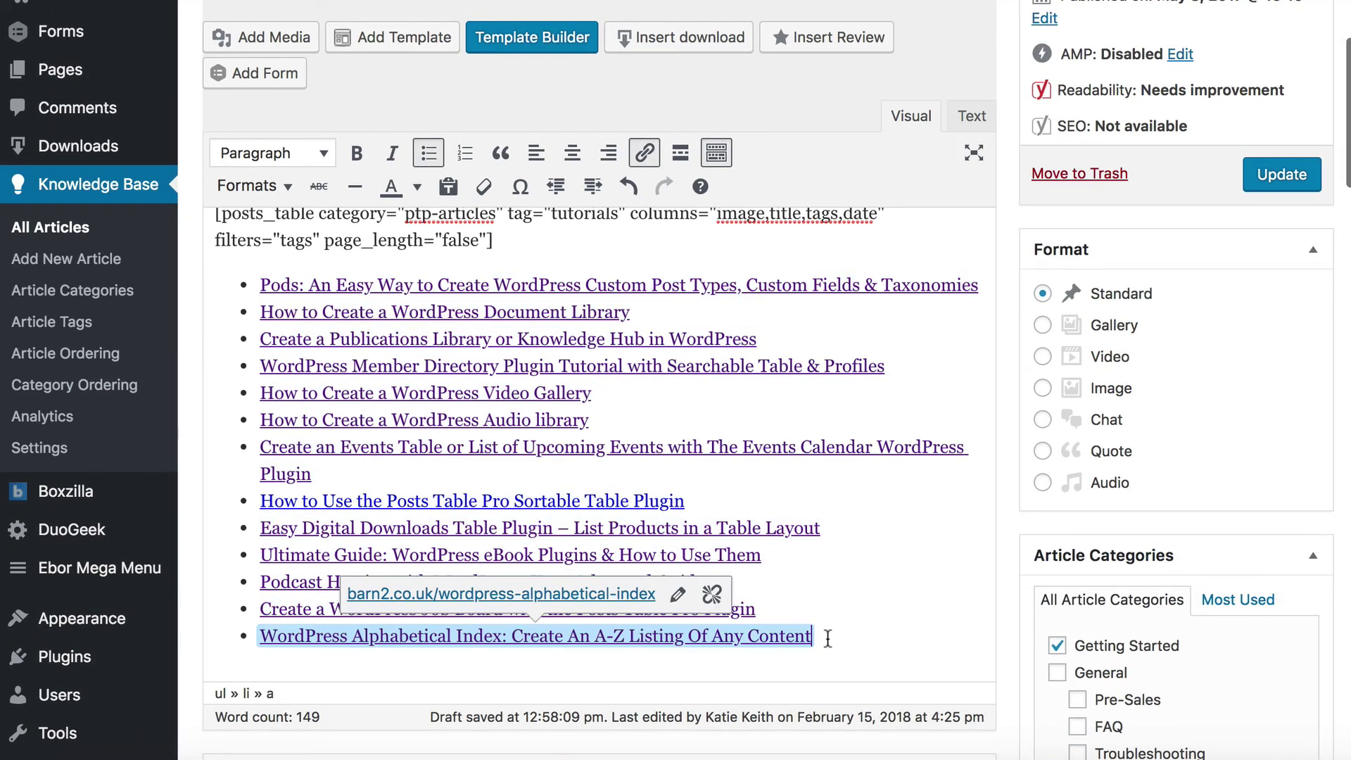
drag(820, 640, 260, 285)
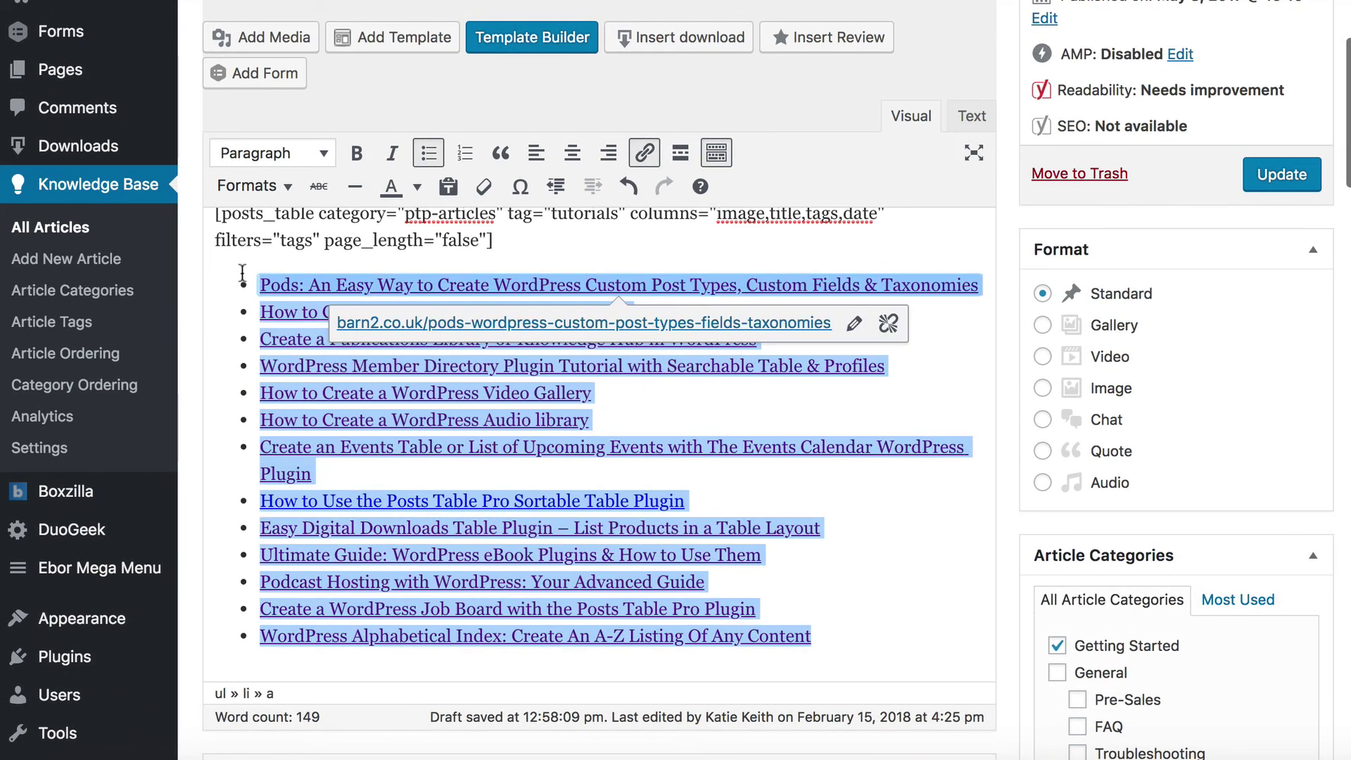
key(BackSpace)
key(BackSpace)
key(BackSpace)
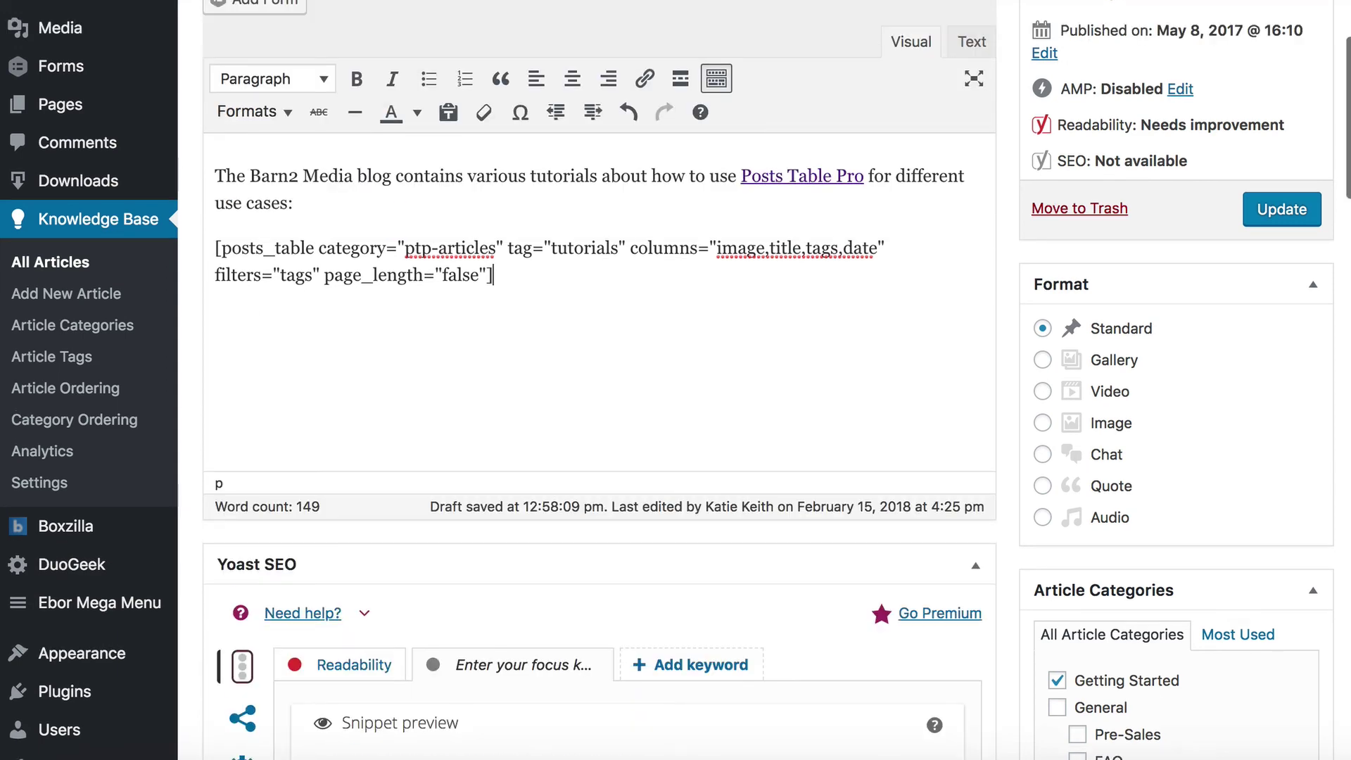
- Update the published article and check its page from the tutorials table's controls down to the last entry
click(1257, 209)
scroll(812, 270, up, 2)
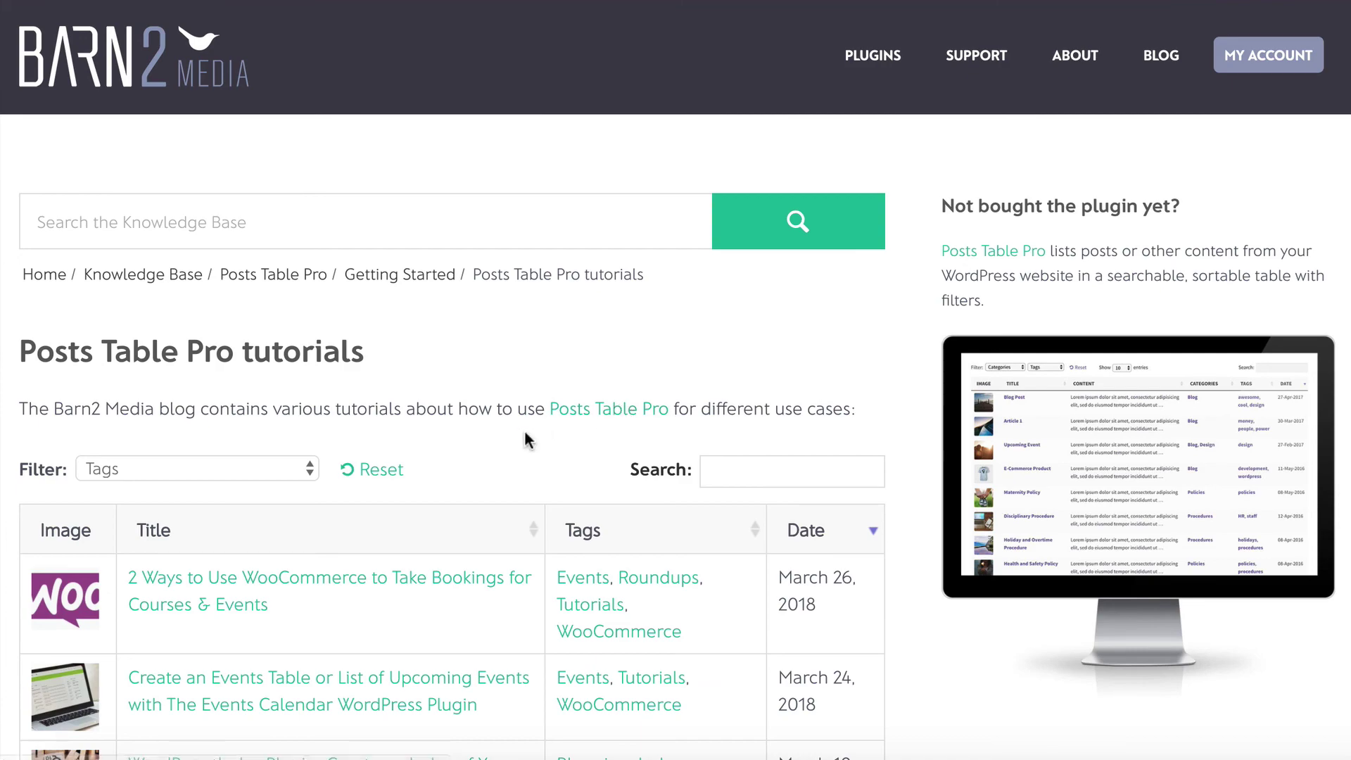
scroll(527, 440, down, 1)
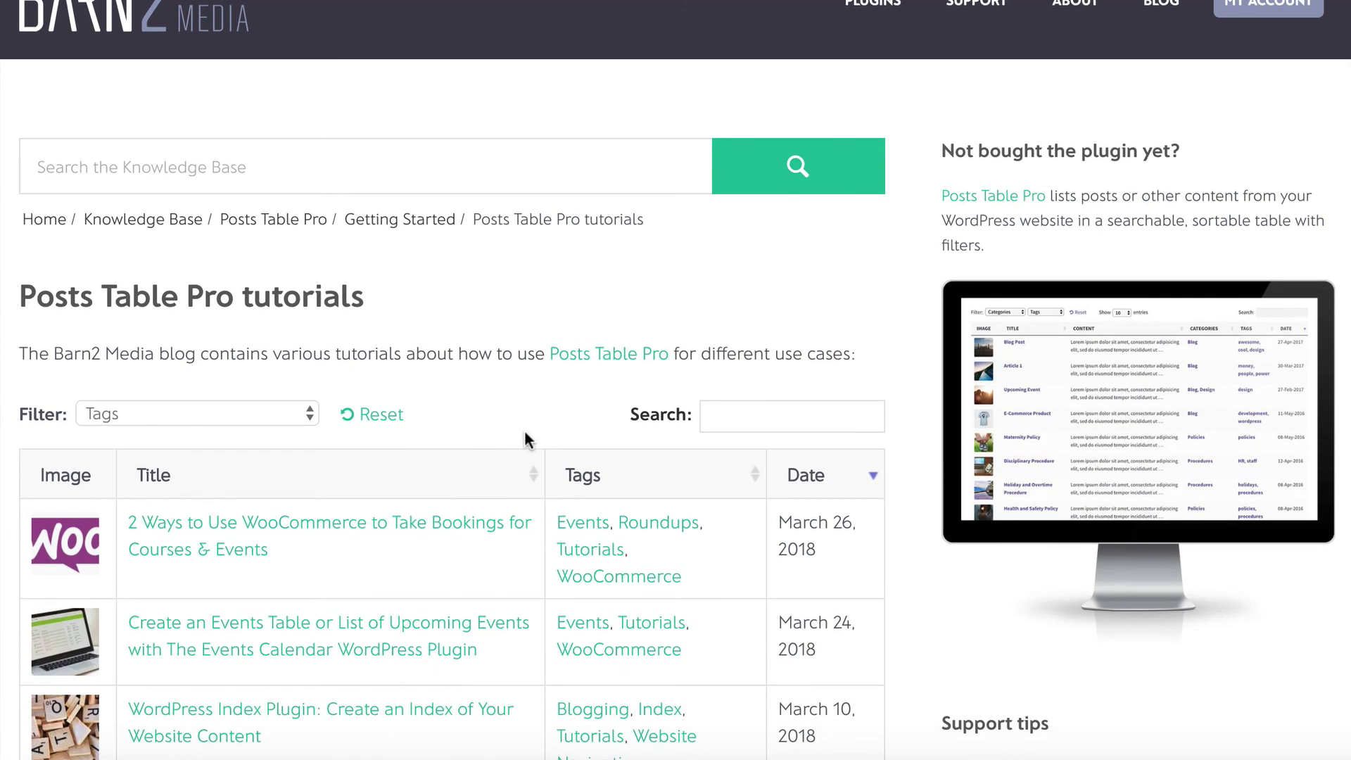
scroll(525, 440, down, 10)
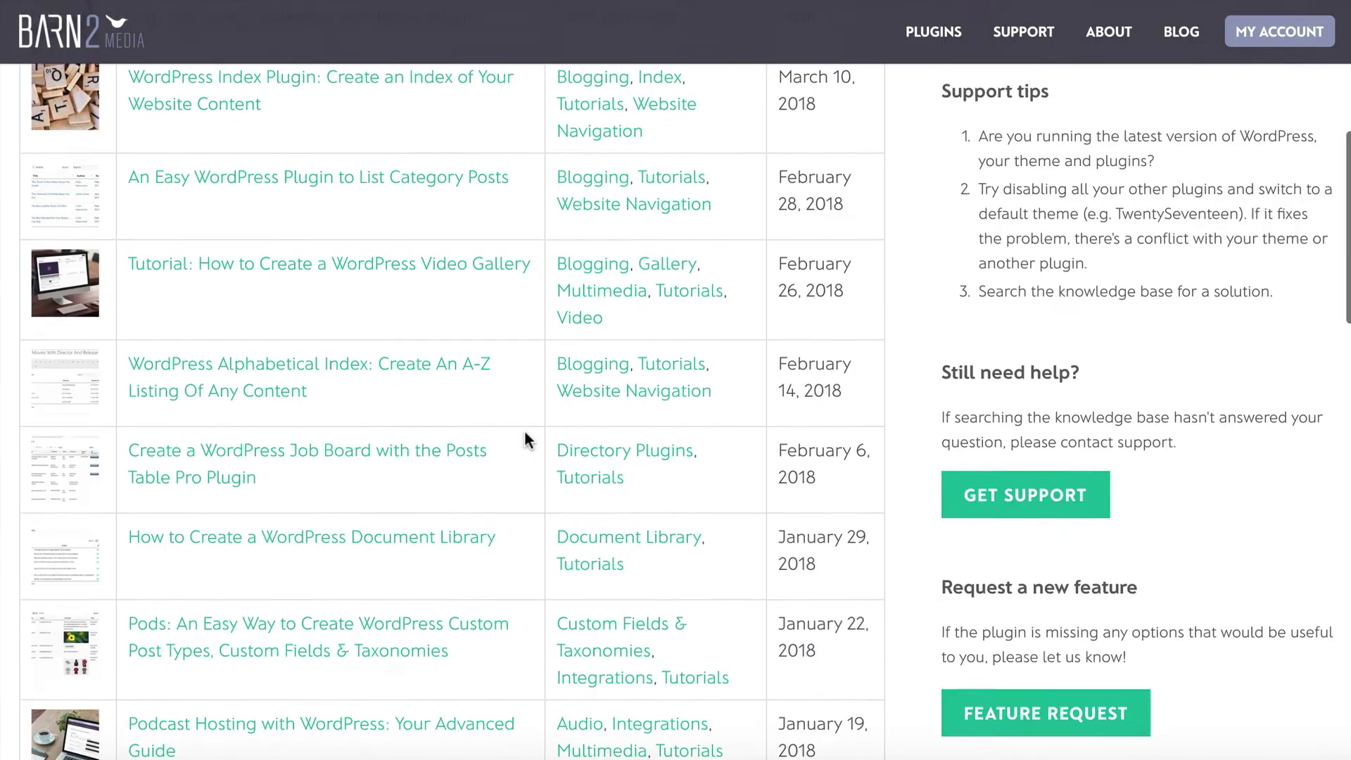
scroll(525, 436, down, 8)
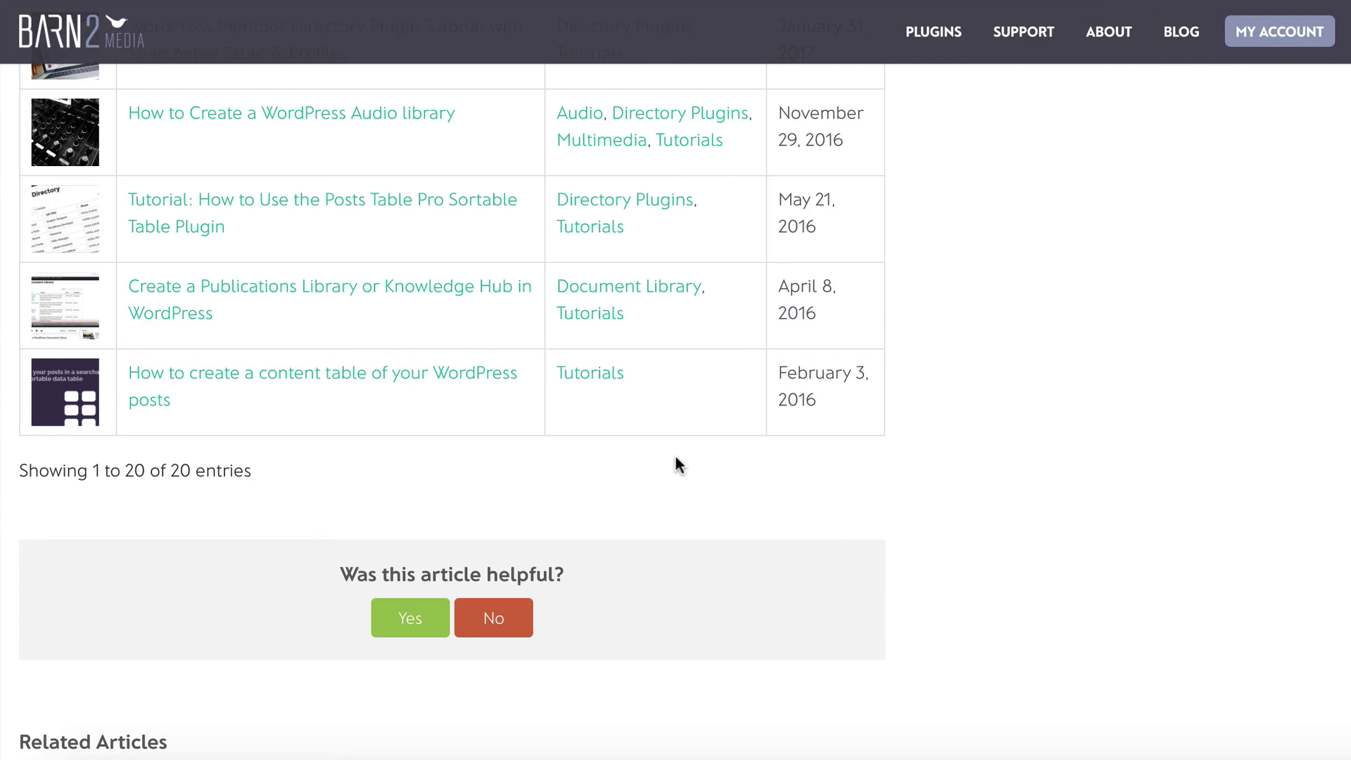
scroll(674, 454, up, 20)
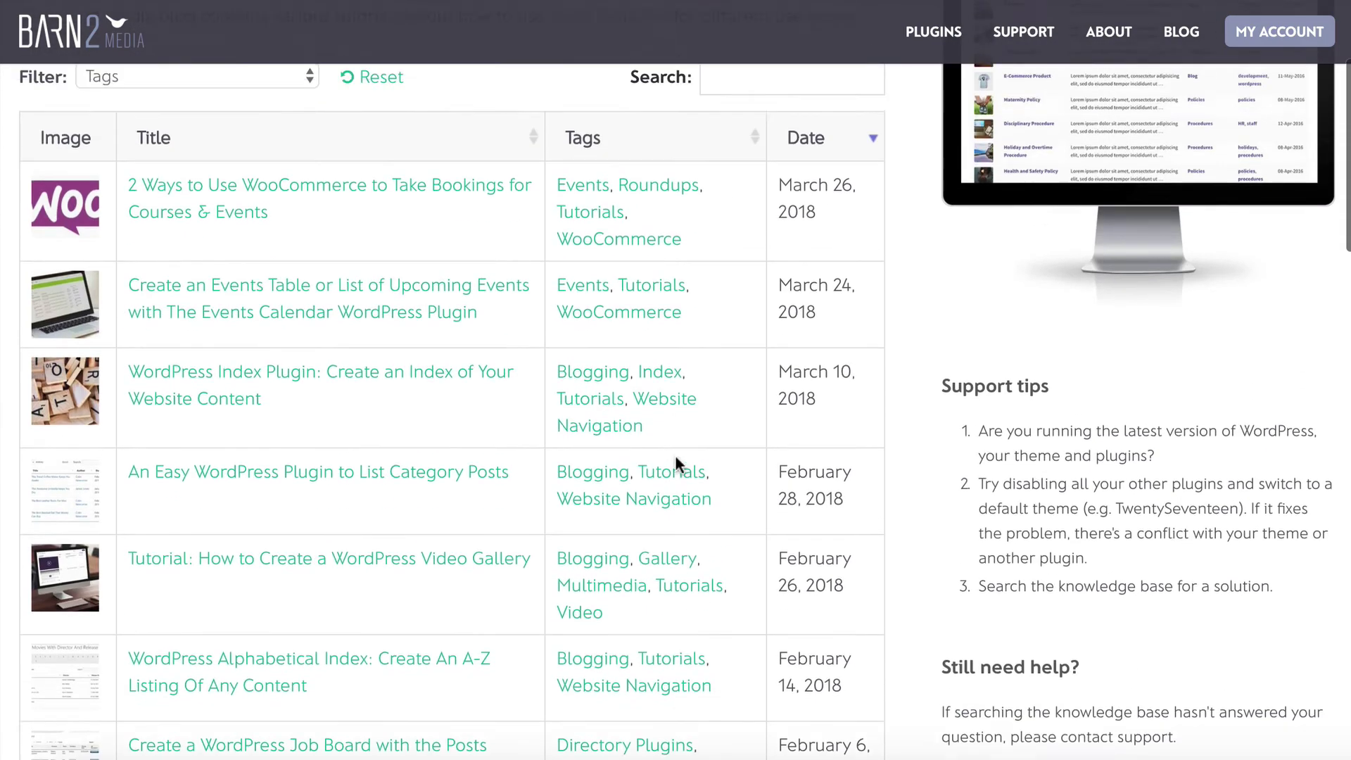
scroll(674, 464, up, 3)
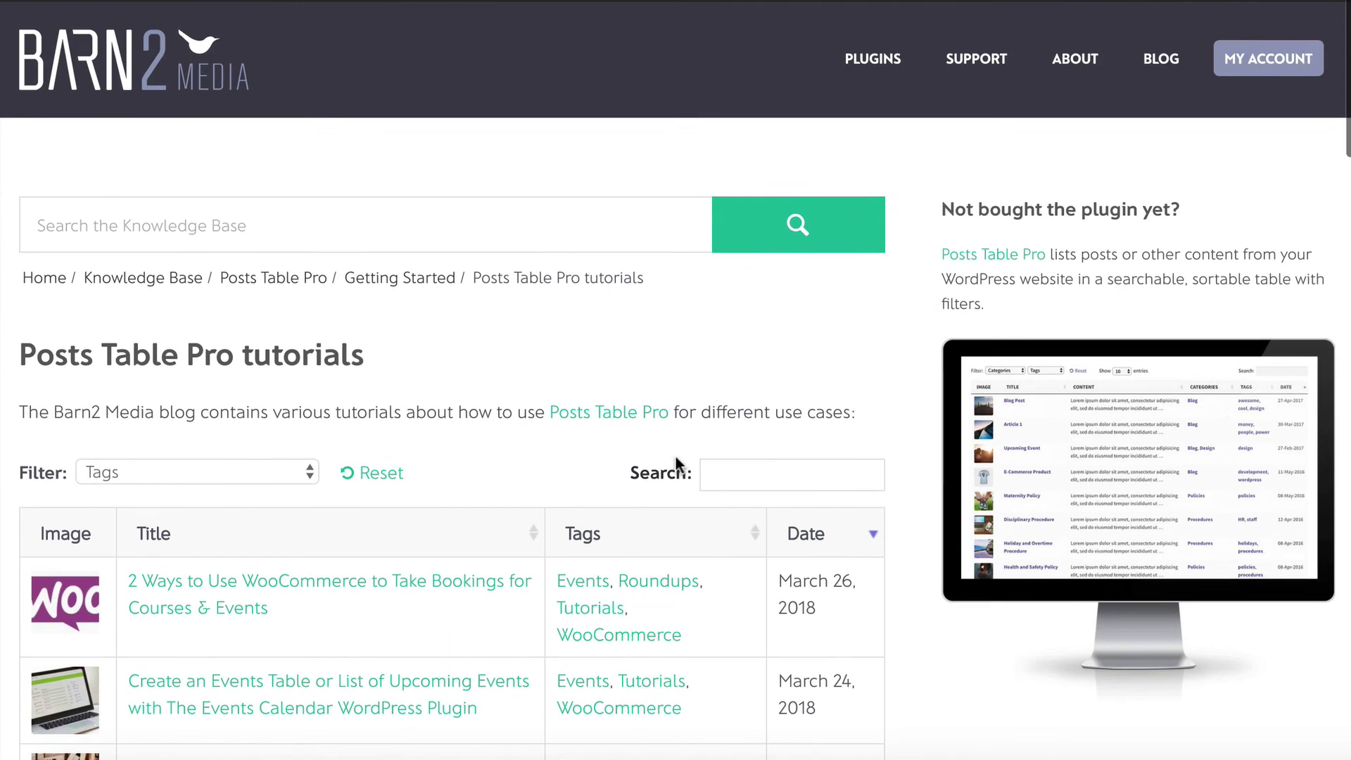